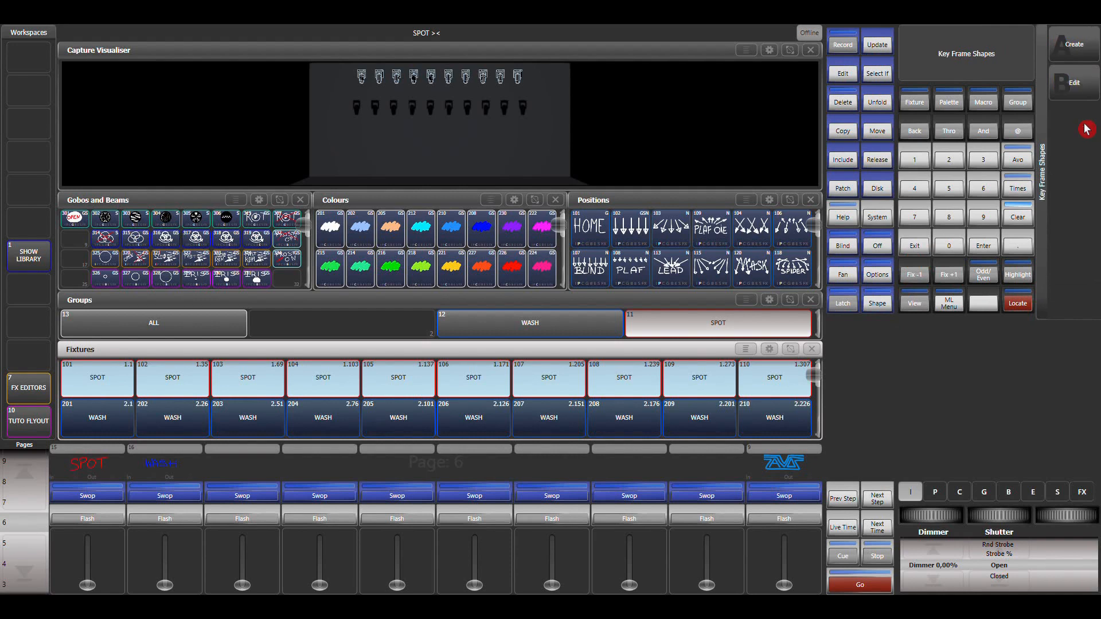
# Create a key frame shape for the SPOT fixtures, keeping Auto Locate Dimmer on, and add frame 1 with dimmer 0% at the HOME position
pyautogui.click(1080, 57)
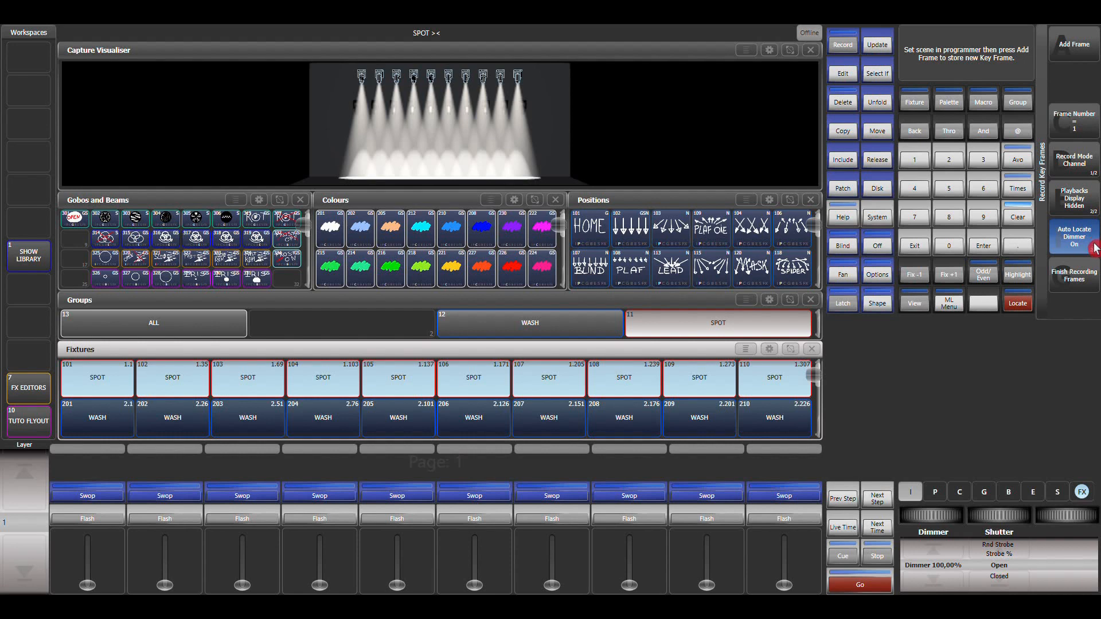
pyautogui.click(1074, 246)
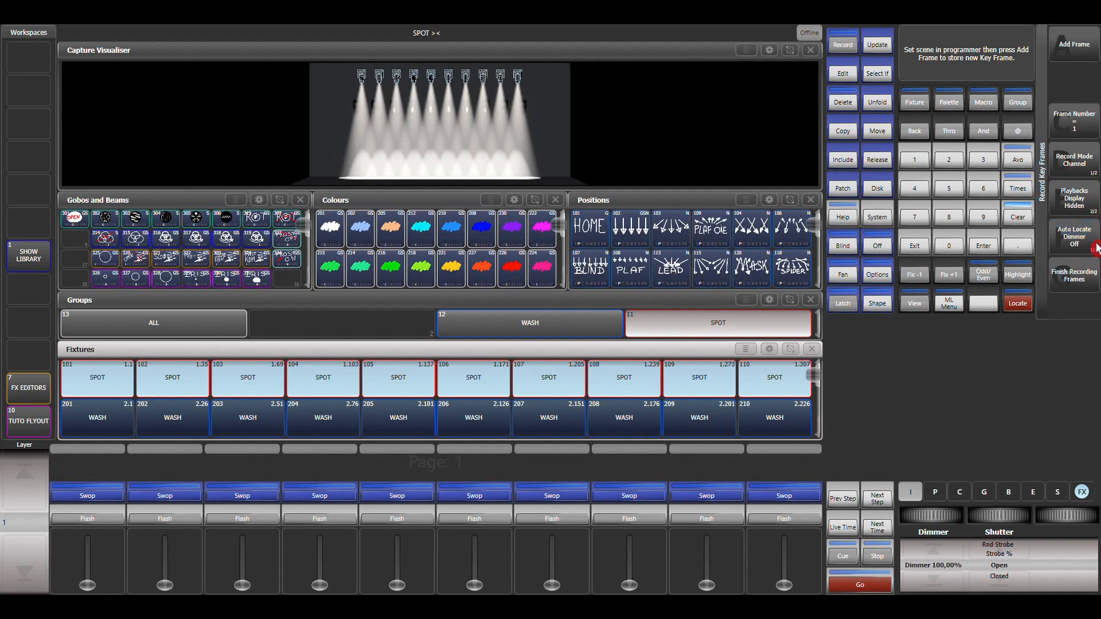
pyautogui.click(1084, 243)
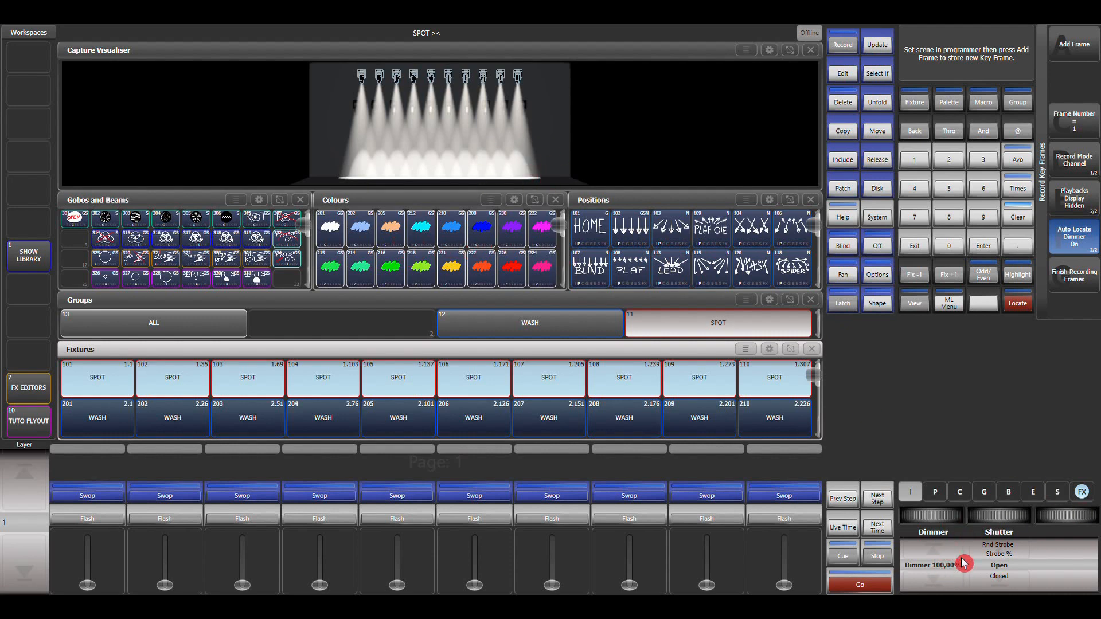
pyautogui.click(943, 587)
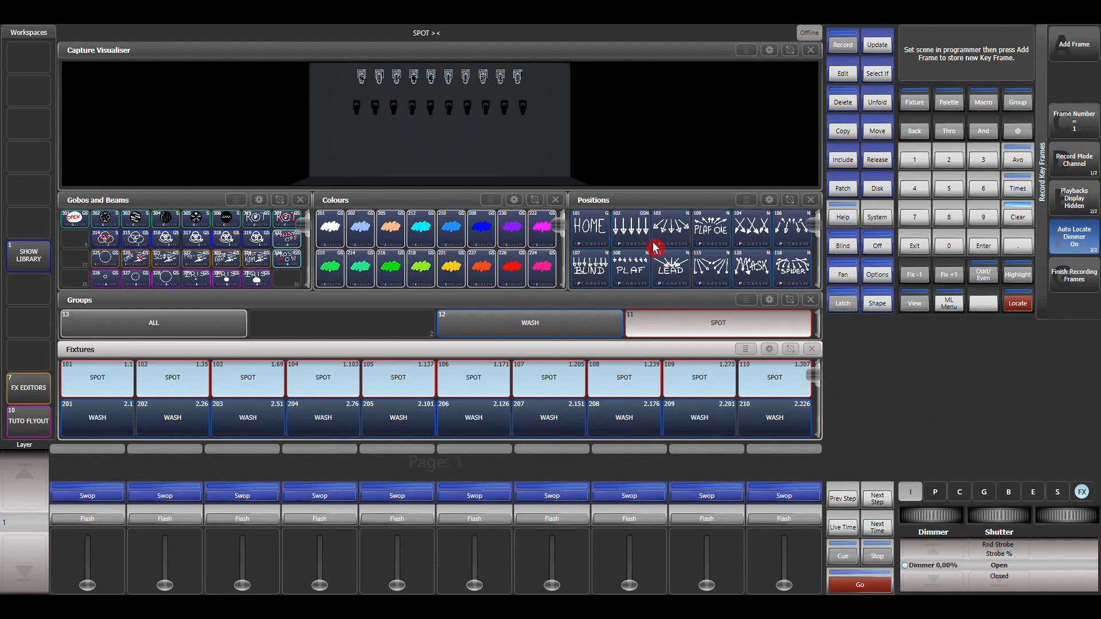
pyautogui.click(1090, 54)
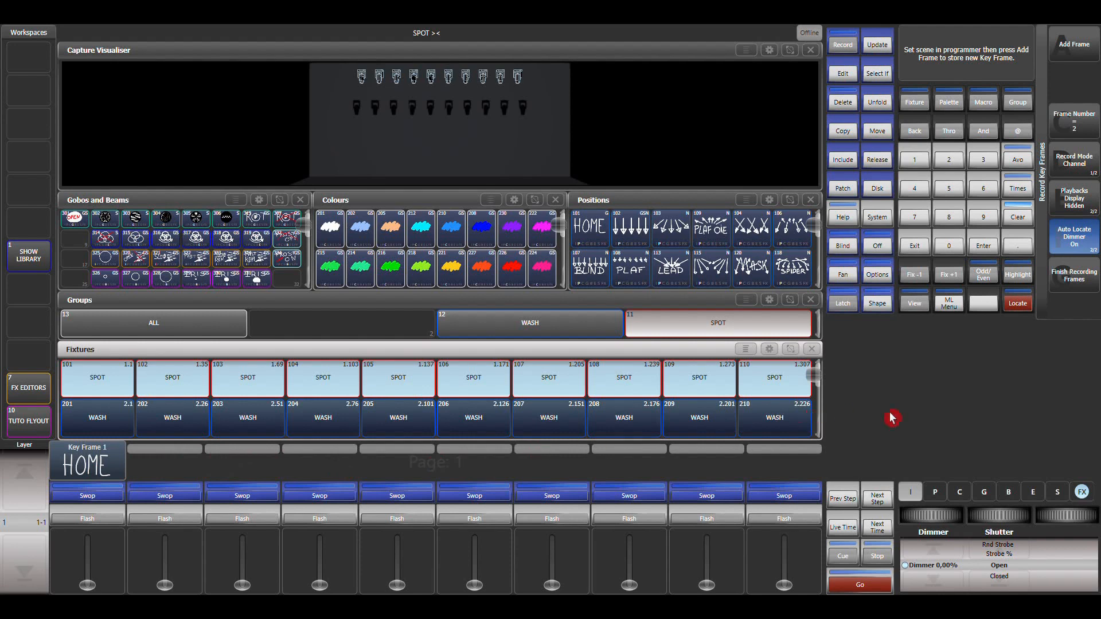
# Add frame 2 with the spots at dimmer 100% in the PLAF position, and finish recording the frames
pyautogui.click(945, 565)
pyautogui.write('50')
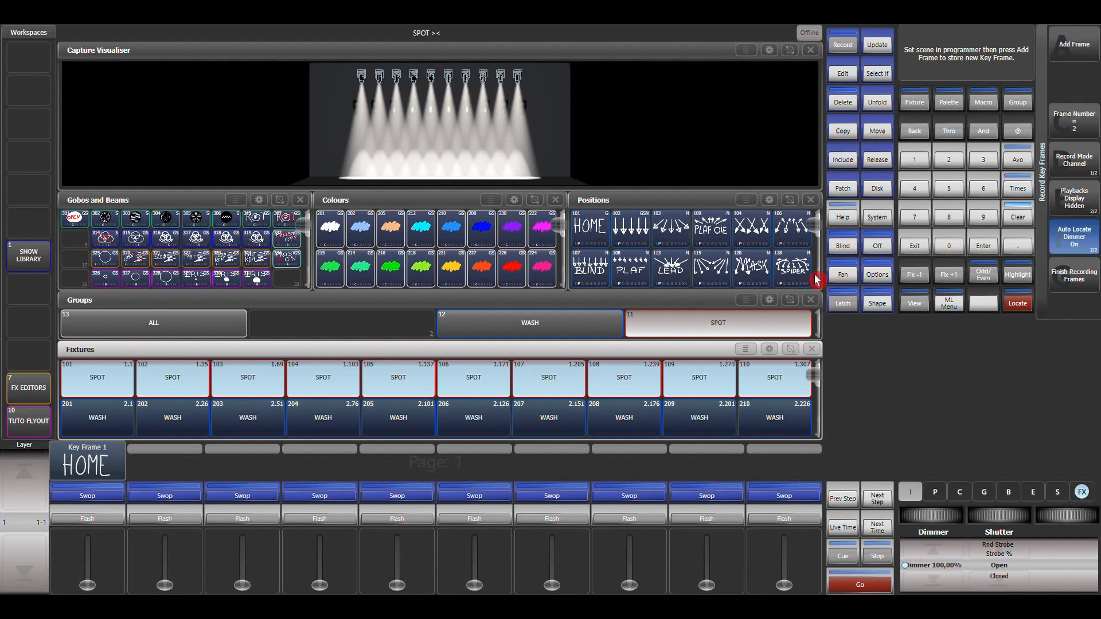
pyautogui.click(640, 269)
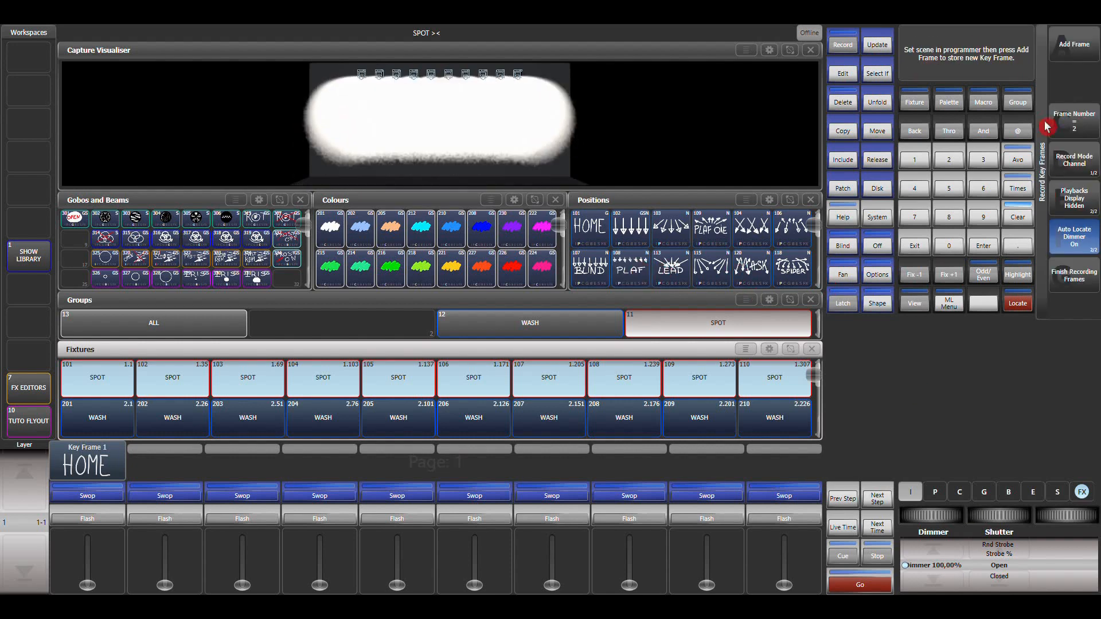
pyautogui.click(1077, 56)
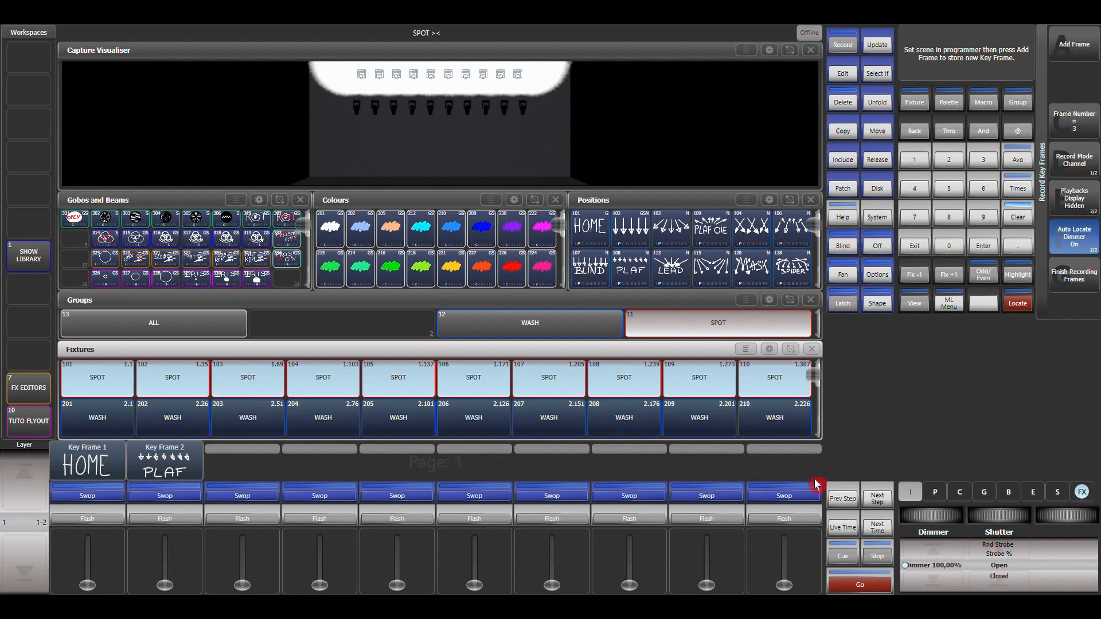
pyautogui.click(1078, 275)
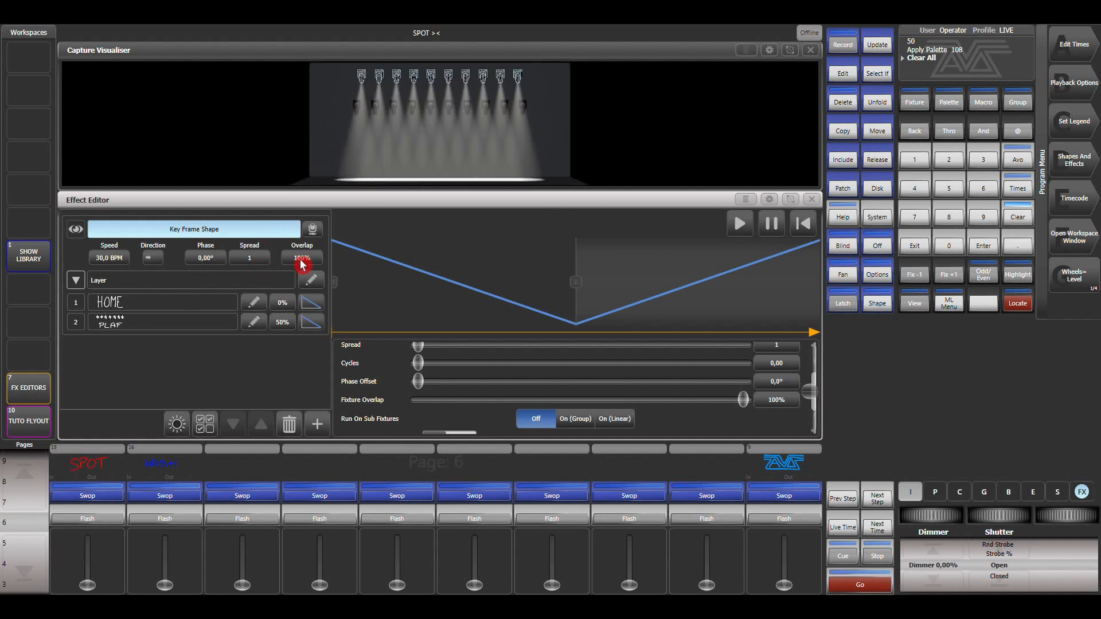
# Examine the shape's overall parameters and playback controls, and compare the individual settings of the HOME and PLAF frames
pyautogui.scroll(3, 821, 395)
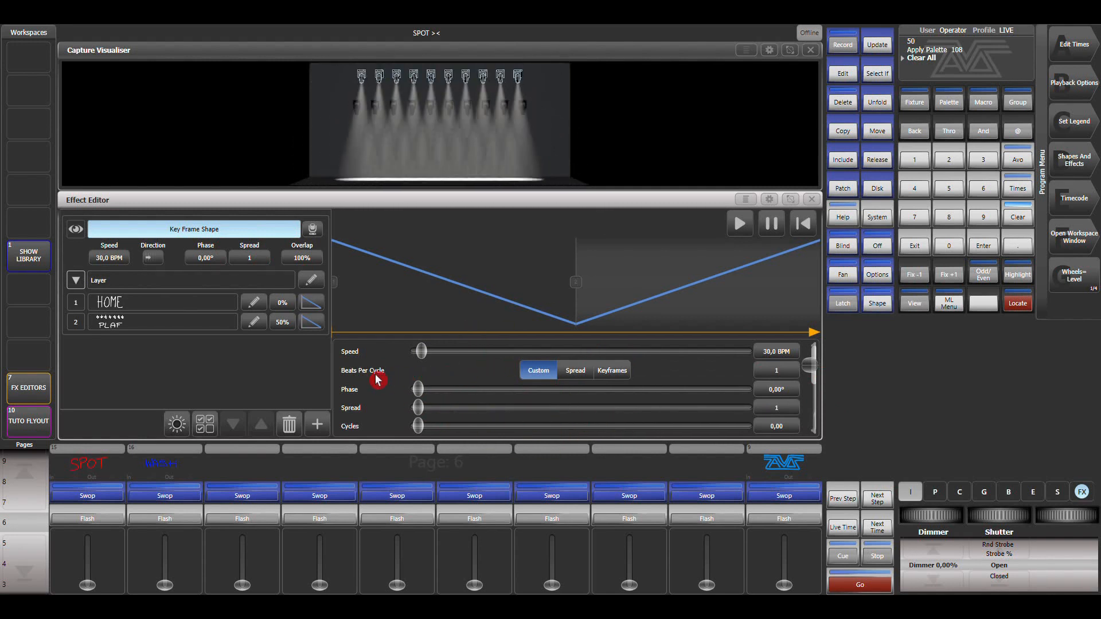
pyautogui.moveTo(823, 379); pyautogui.dragTo(817, 422)
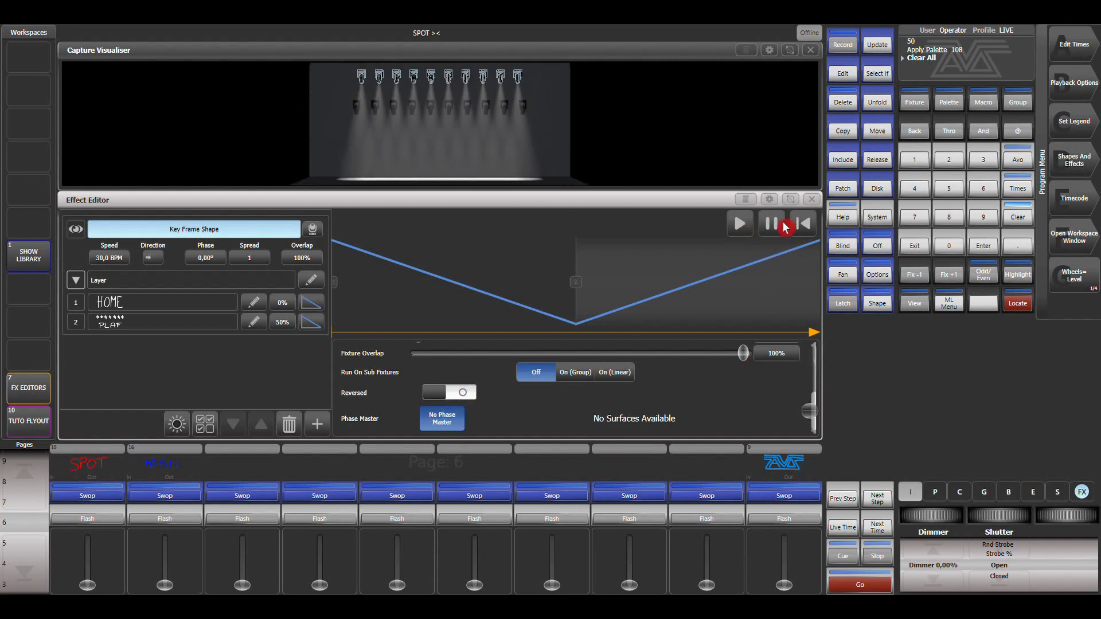
pyautogui.click(808, 228)
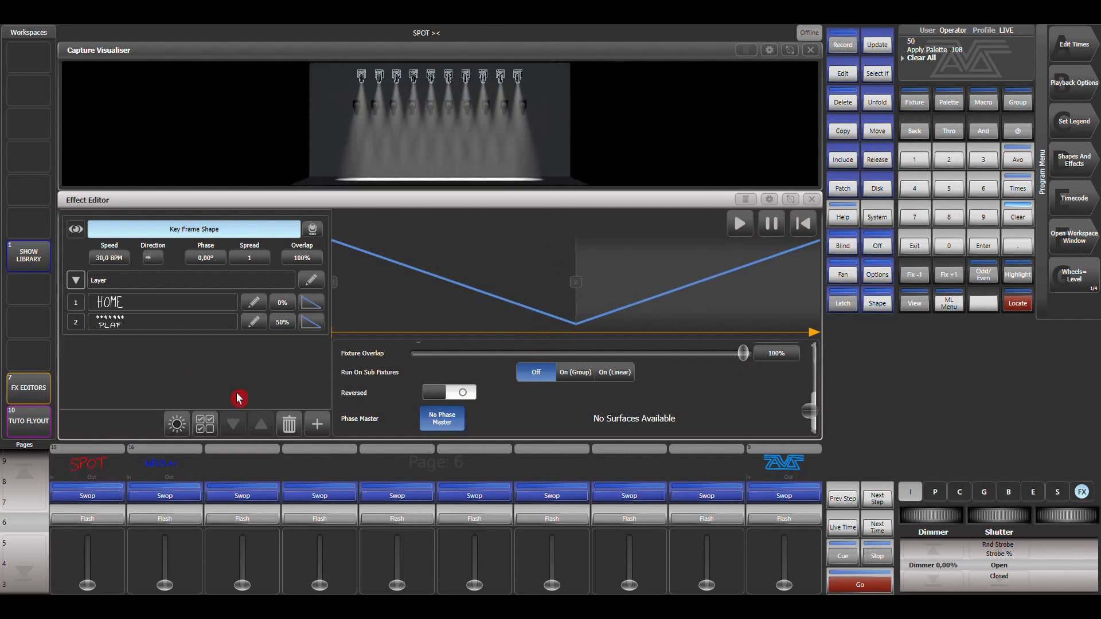
pyautogui.click(159, 306)
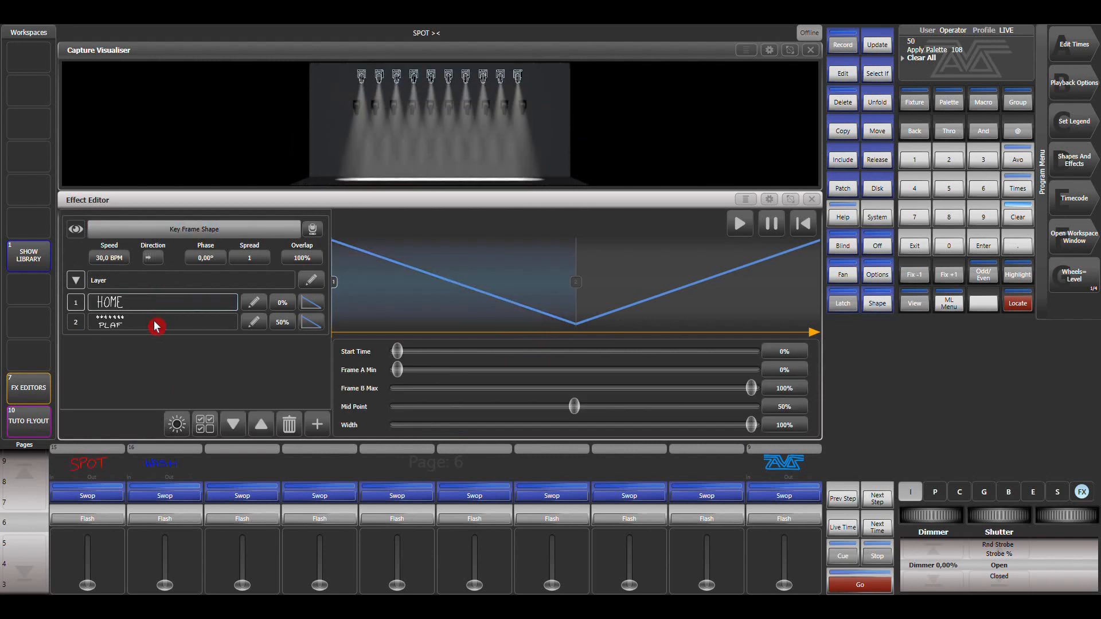
pyautogui.click(155, 326)
pyautogui.click(157, 308)
pyautogui.click(156, 331)
pyautogui.click(164, 308)
pyautogui.click(237, 326)
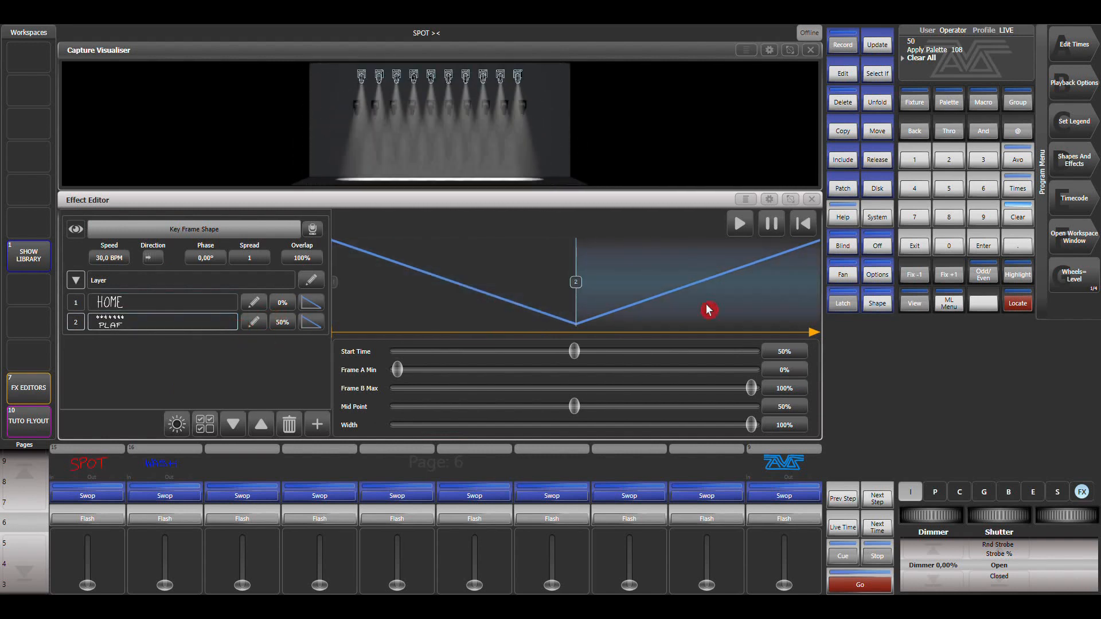
# Adjust the HOME frame to a start time of 3.6%, a mid point of 53% and a width of 37%
pyautogui.click(197, 310)
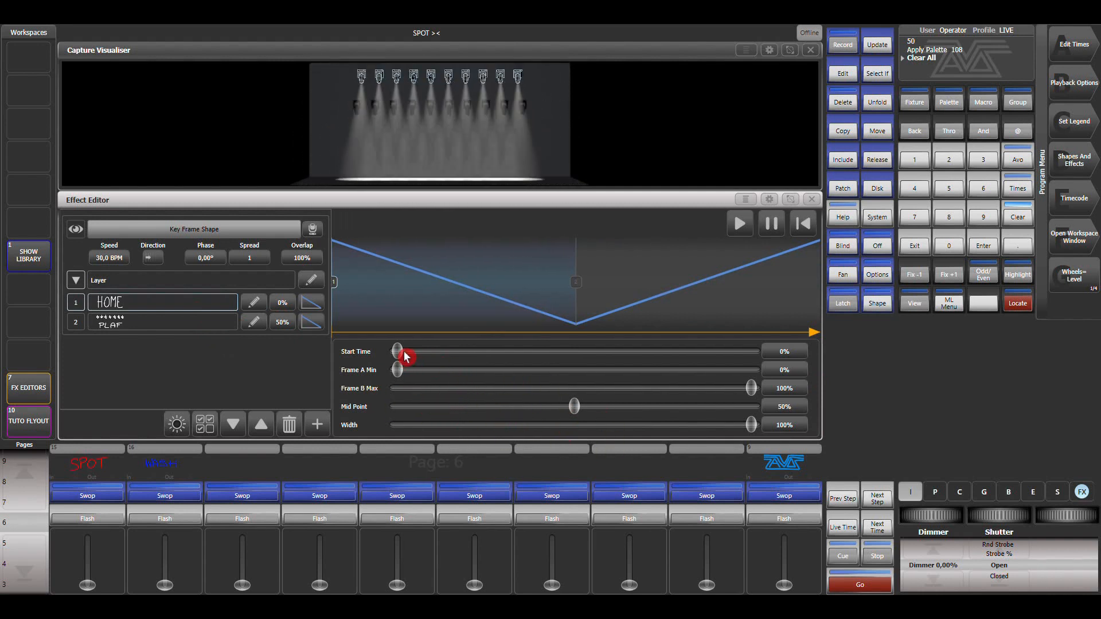
pyautogui.moveTo(416, 356); pyautogui.dragTo(392, 373)
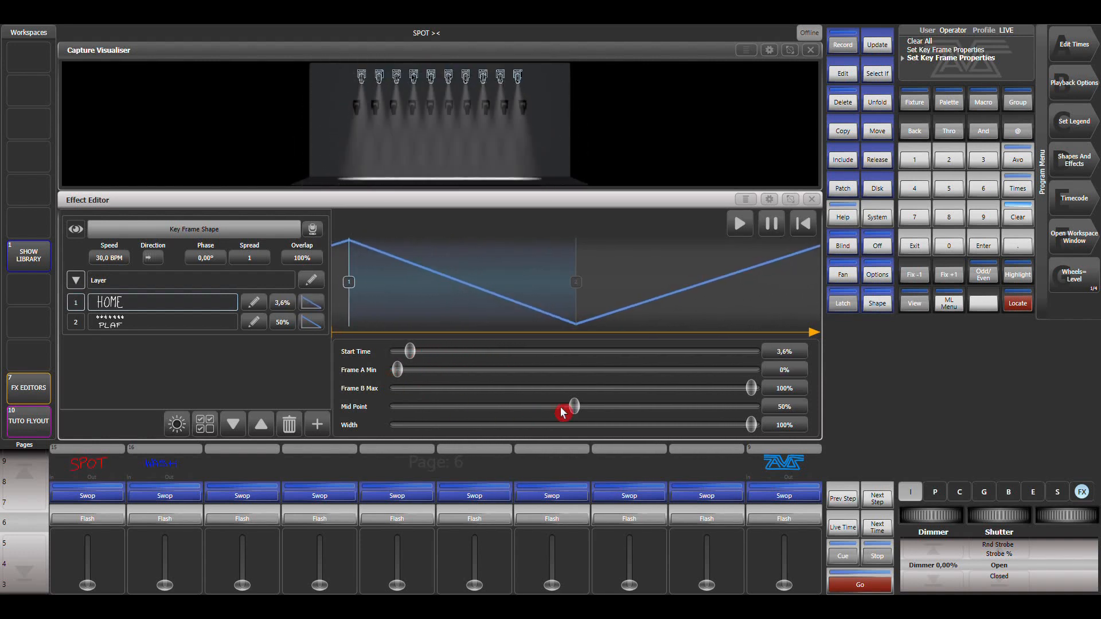
pyautogui.moveTo(752, 388); pyautogui.dragTo(786, 394)
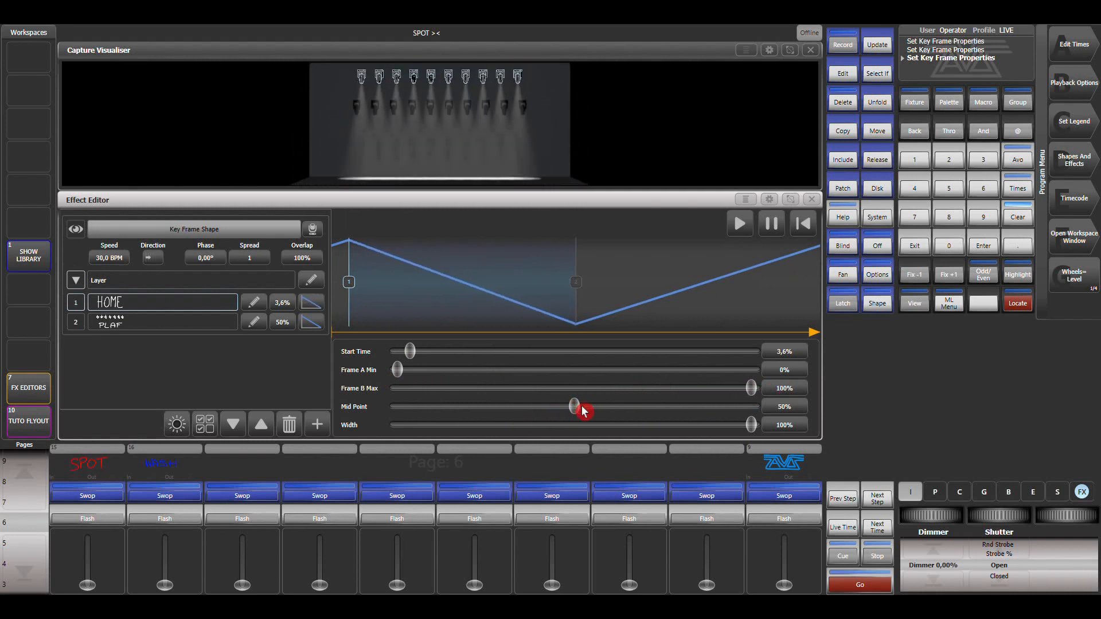
pyautogui.moveTo(577, 410)
pyautogui.mouseDown()
pyautogui.moveTo(457, 407)
pyautogui.moveTo(573, 407)
pyautogui.mouseUp()
pyautogui.moveTo(751, 425); pyautogui.dragTo(584, 406)
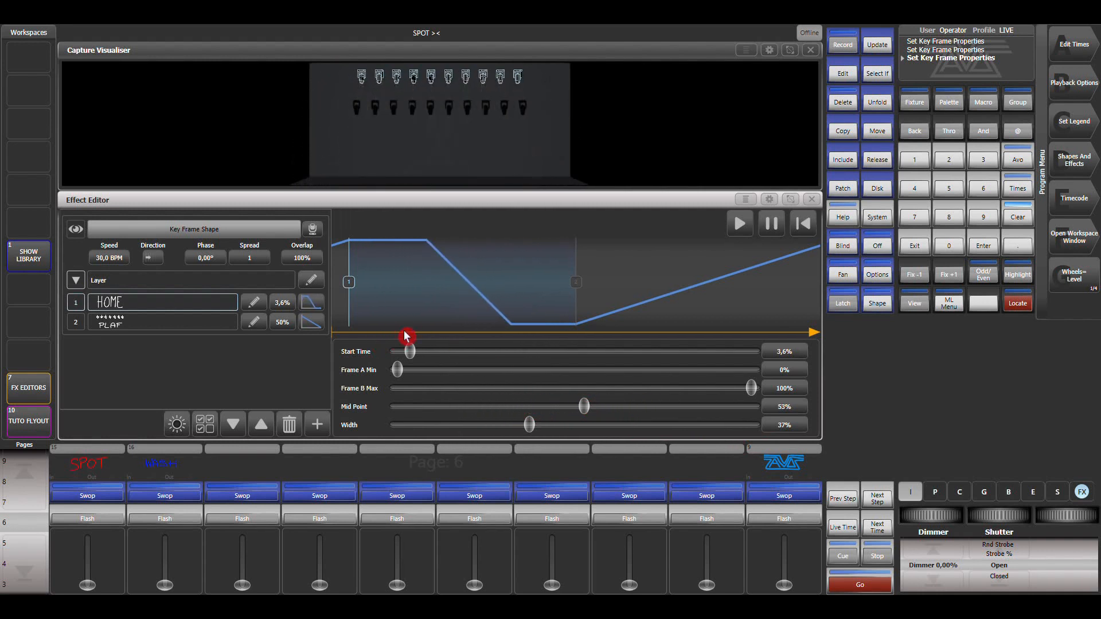
# Set the HOME frame's start time to 0%
pyautogui.click(293, 303)
pyautogui.write('0')
pyautogui.press('Return')
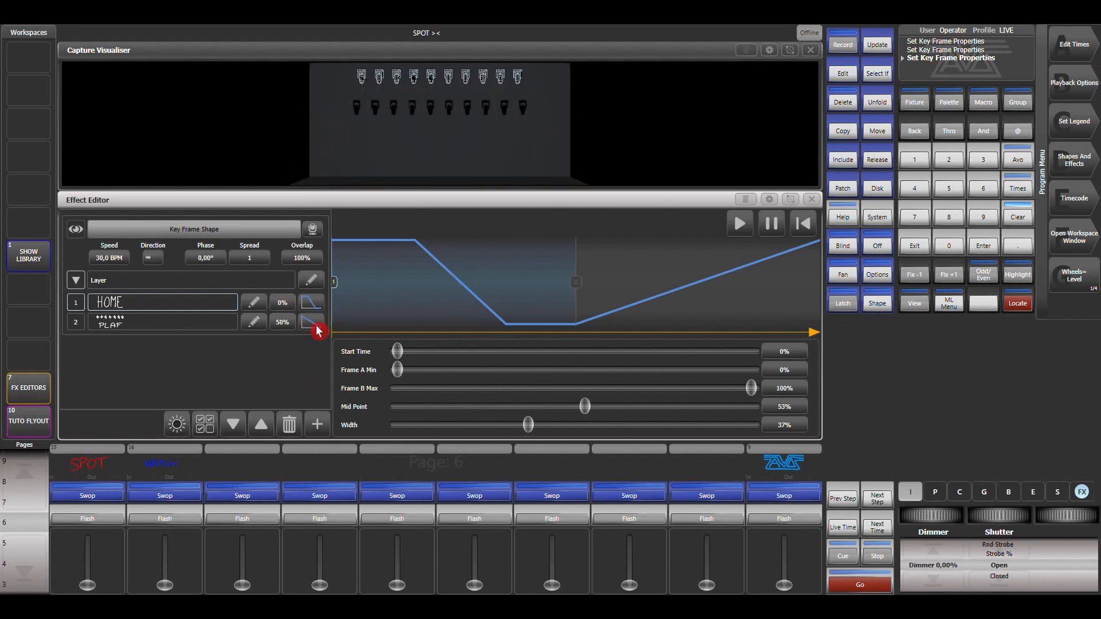
# Change the transition curves of both the HOME and PLAF frames to the square snap curve
pyautogui.click(314, 325)
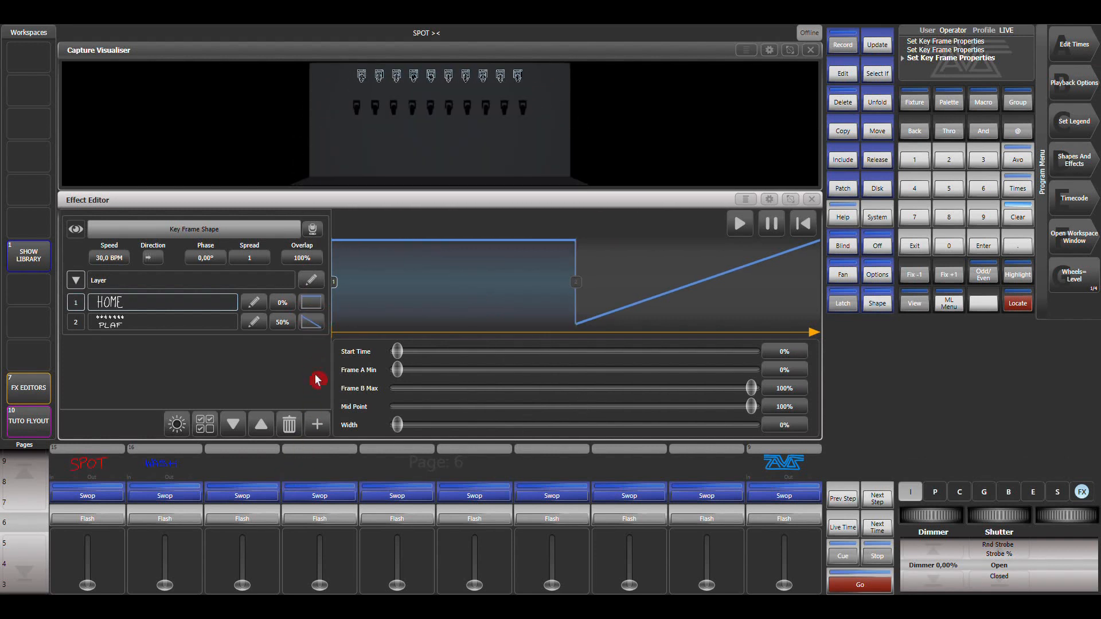
pyautogui.click(319, 325)
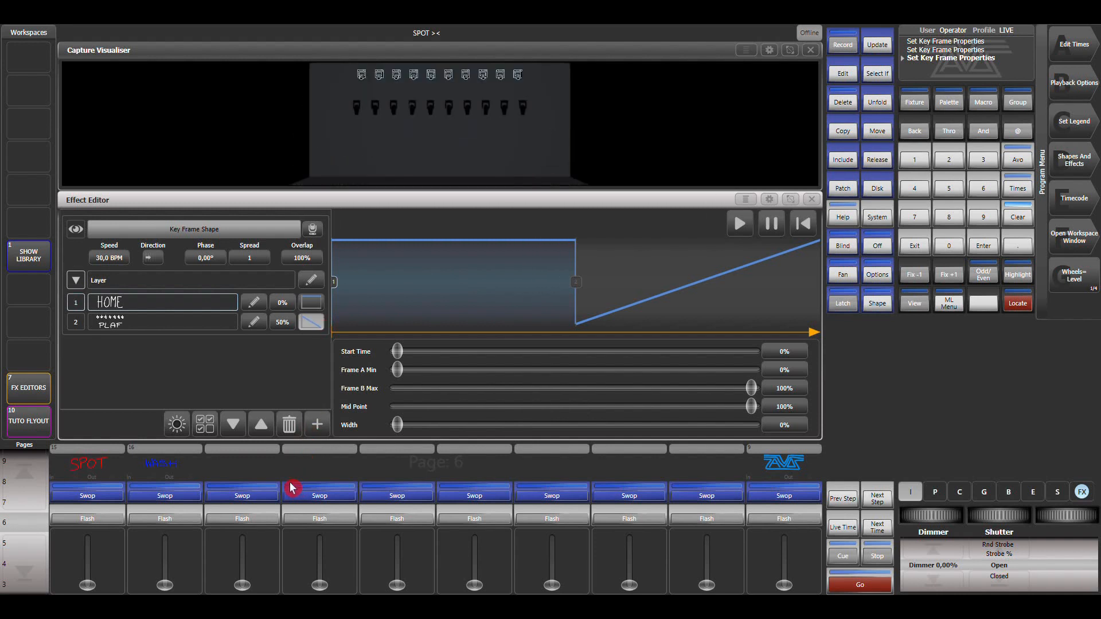
pyautogui.click(312, 321)
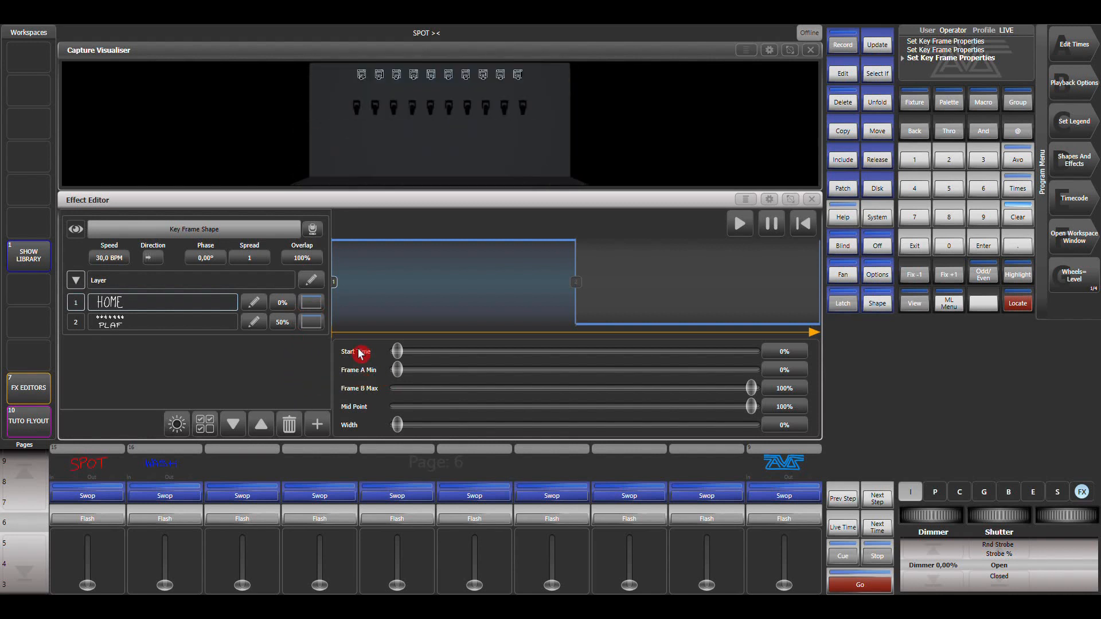
# Set the key frame shape's spread to 10, and try the reverse direction and the symmetrical two-way direction
pyautogui.click(258, 258)
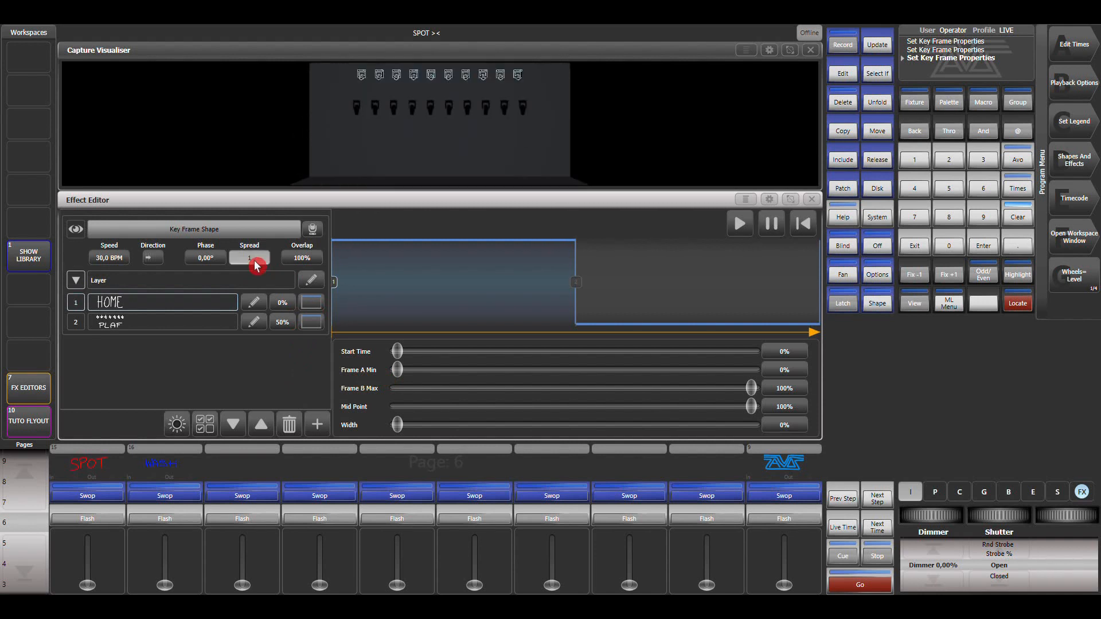
pyautogui.write('10')
pyautogui.press('Return')
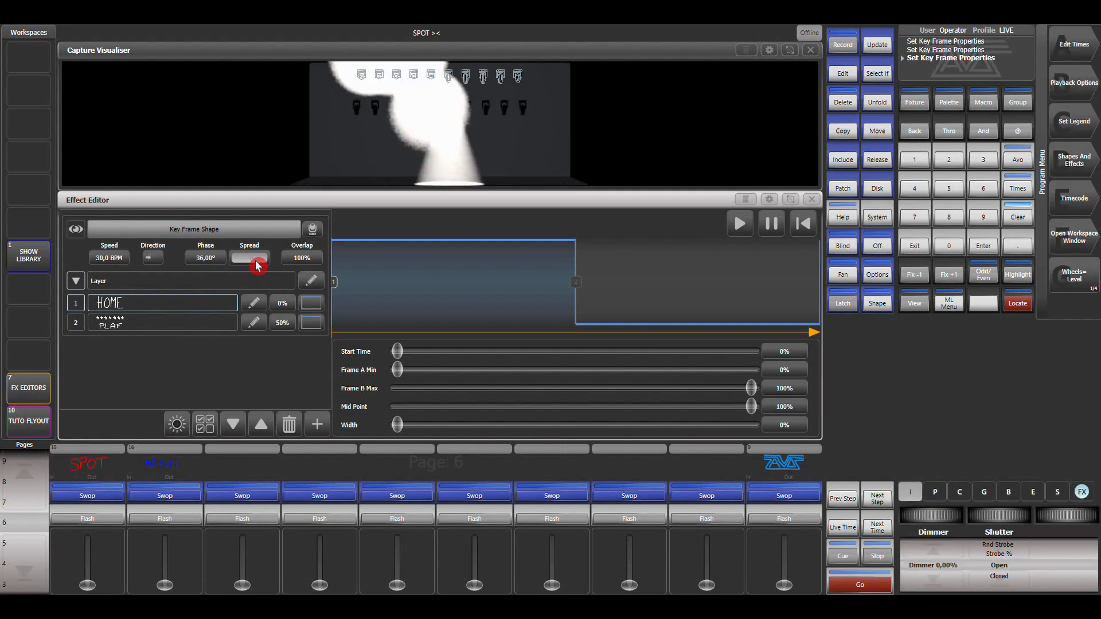
pyautogui.click(158, 259)
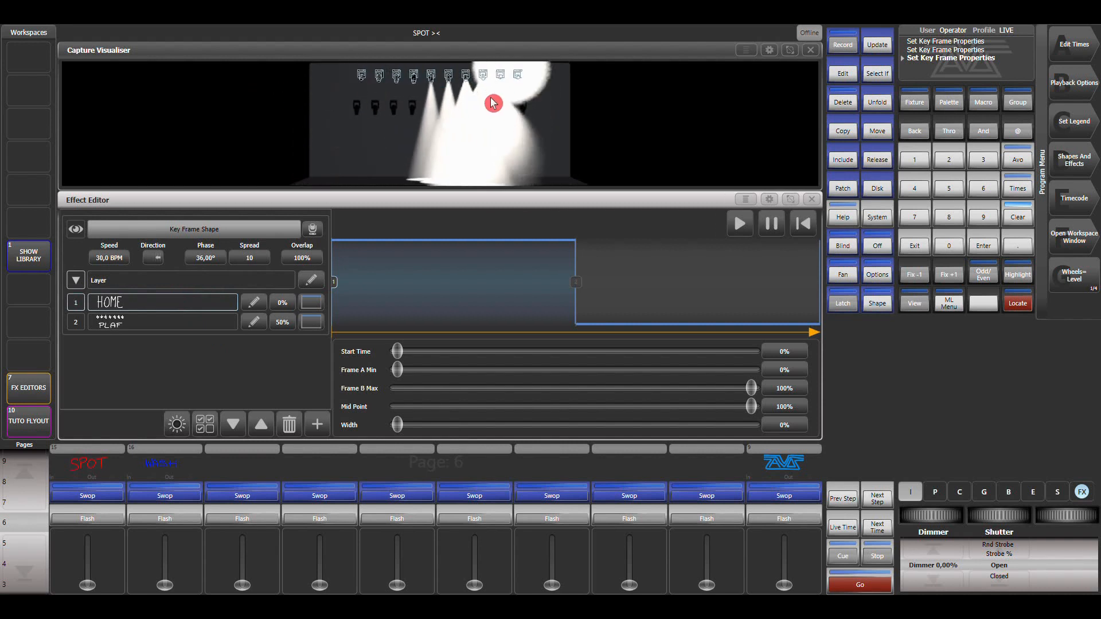
pyautogui.click(153, 257)
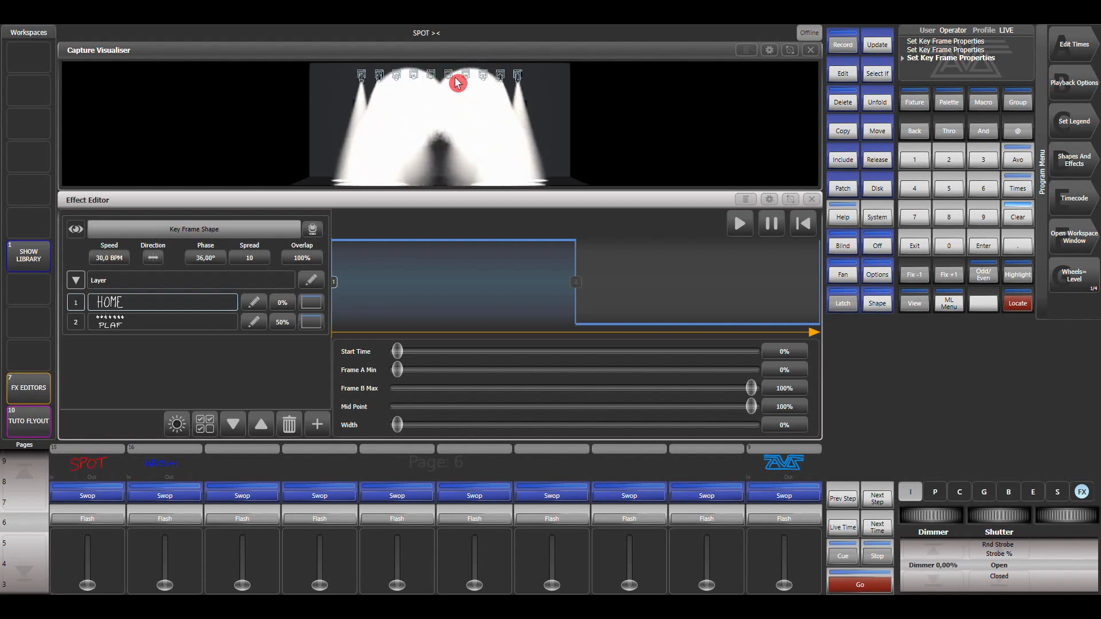
# Set the shape's spread to 5 and switch its direction back to forward
pyautogui.click(257, 261)
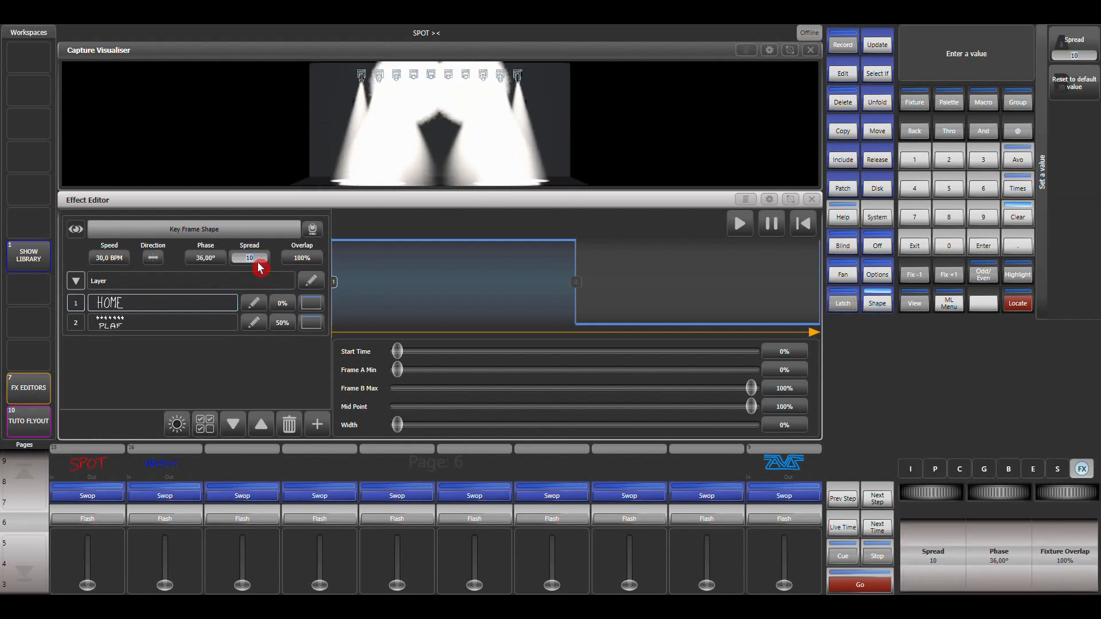
pyautogui.press('Return')
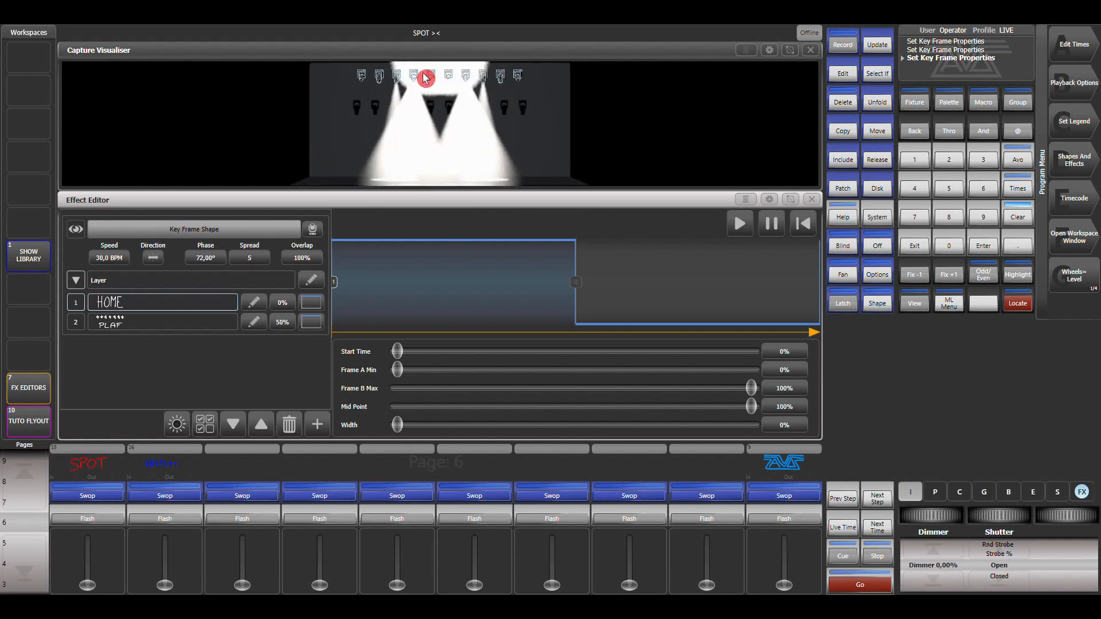
pyautogui.click(153, 258)
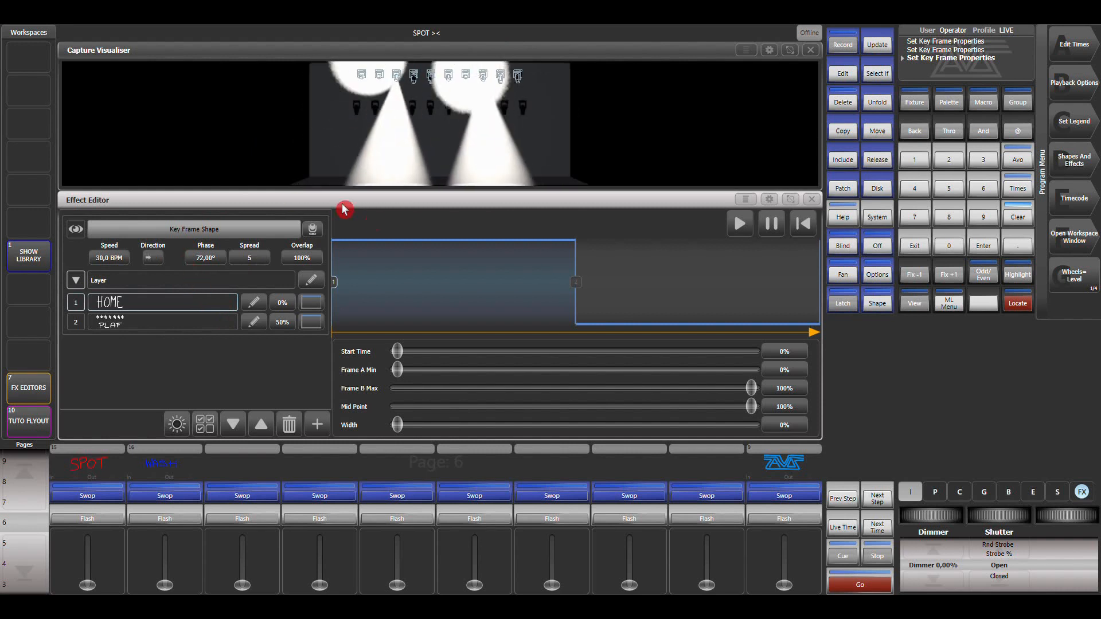
# Set the shape's spread to 10, try the reverse direction and return the direction to forward
pyautogui.click(249, 258)
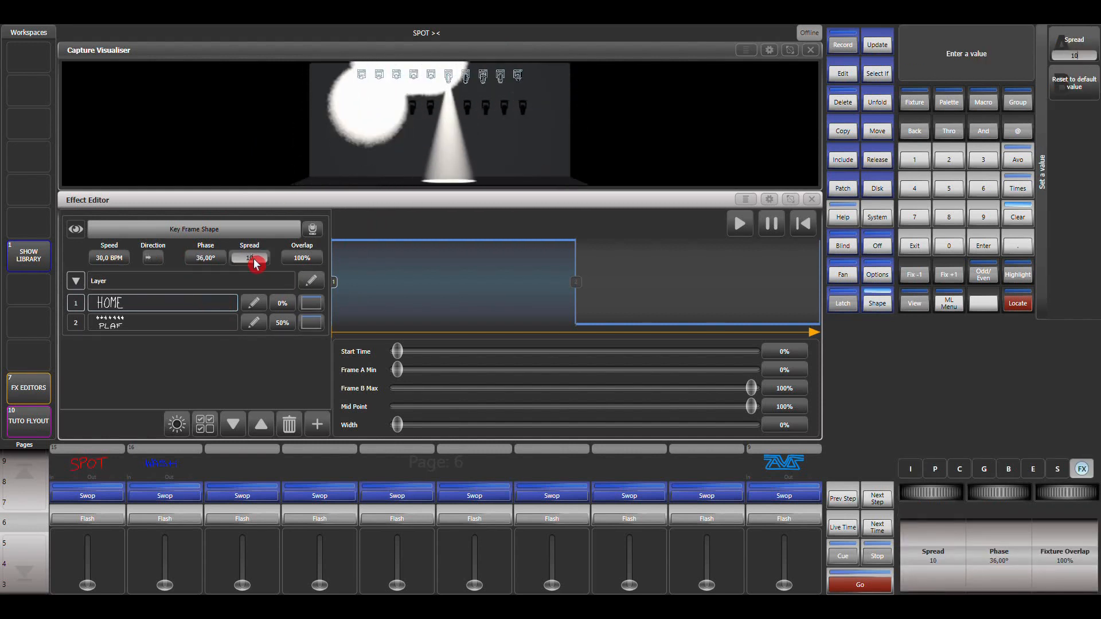
pyautogui.press('Return')
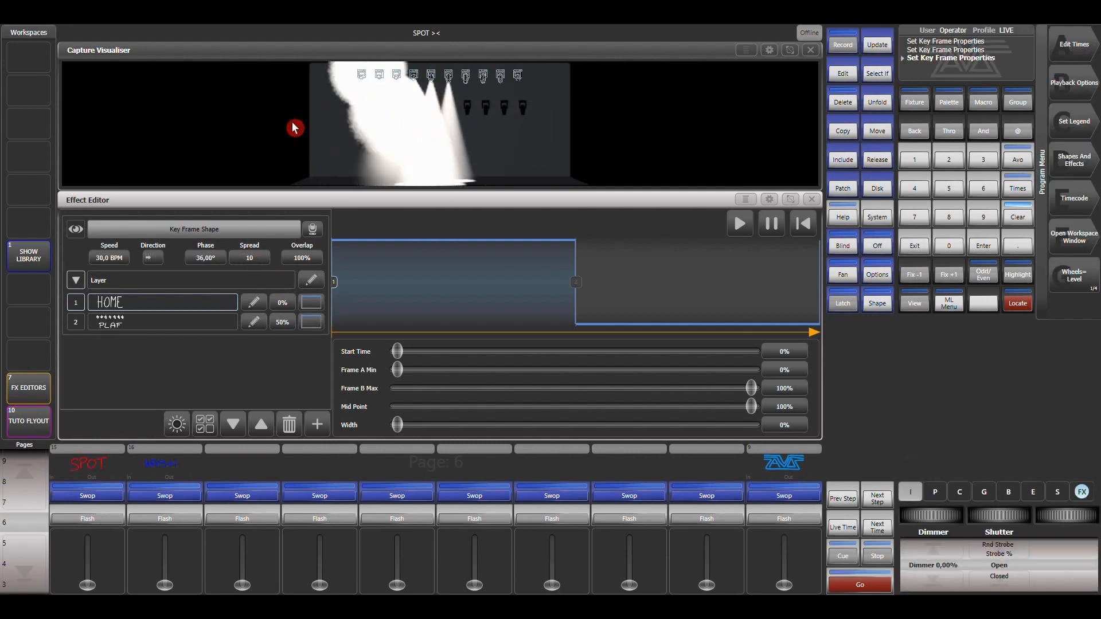
pyautogui.click(156, 259)
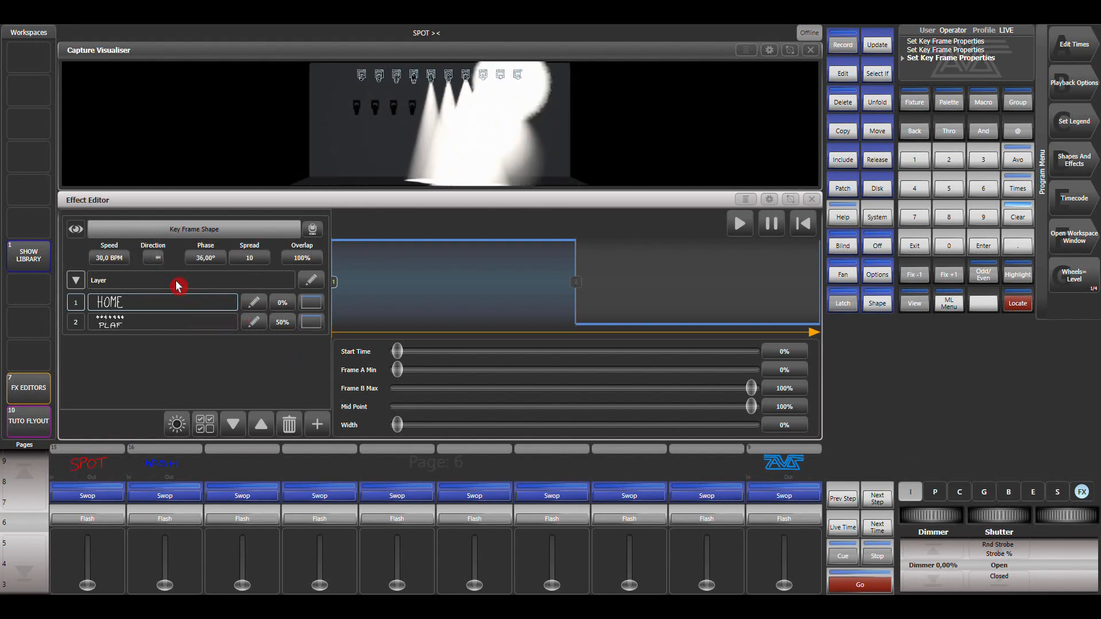
pyautogui.click(155, 257)
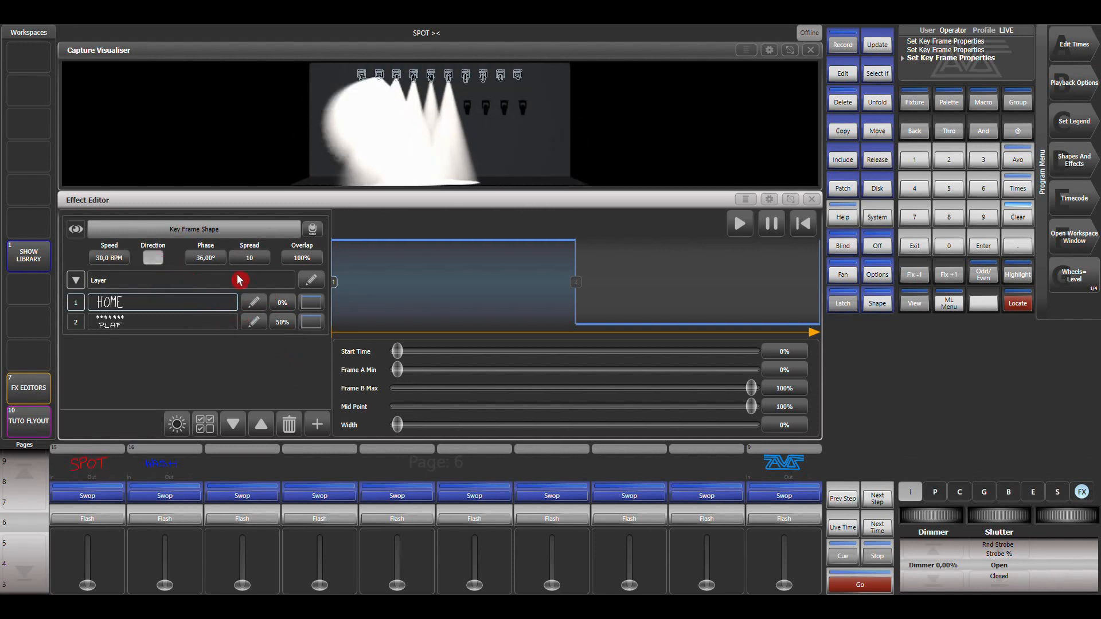
# Set the key frame shape's spread to 1
pyautogui.click(252, 259)
pyautogui.write('1')
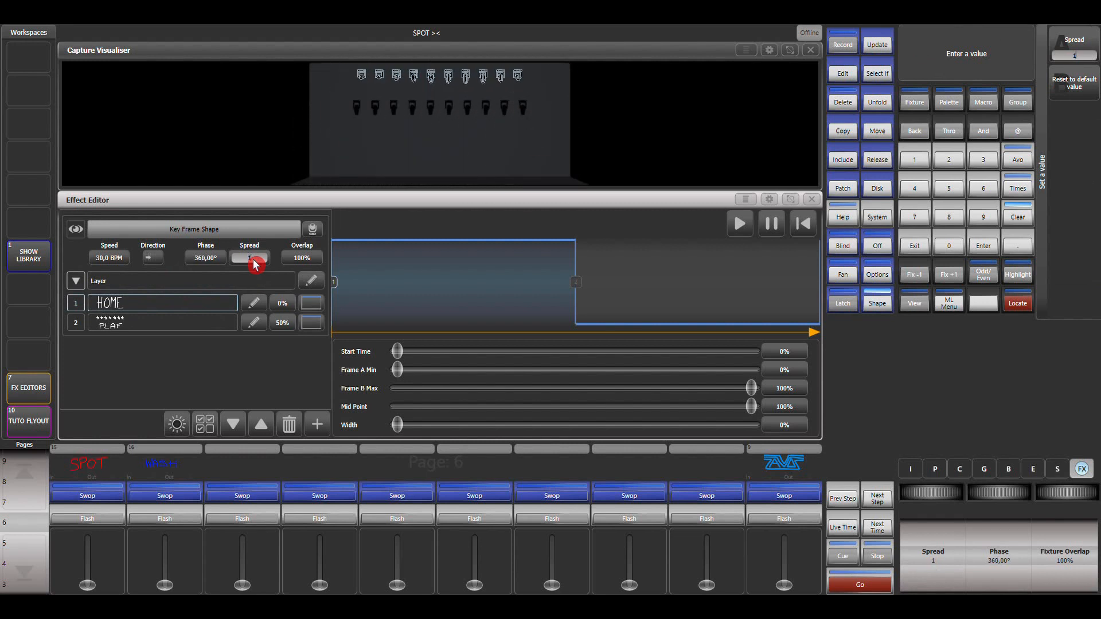
pyautogui.press('Return')
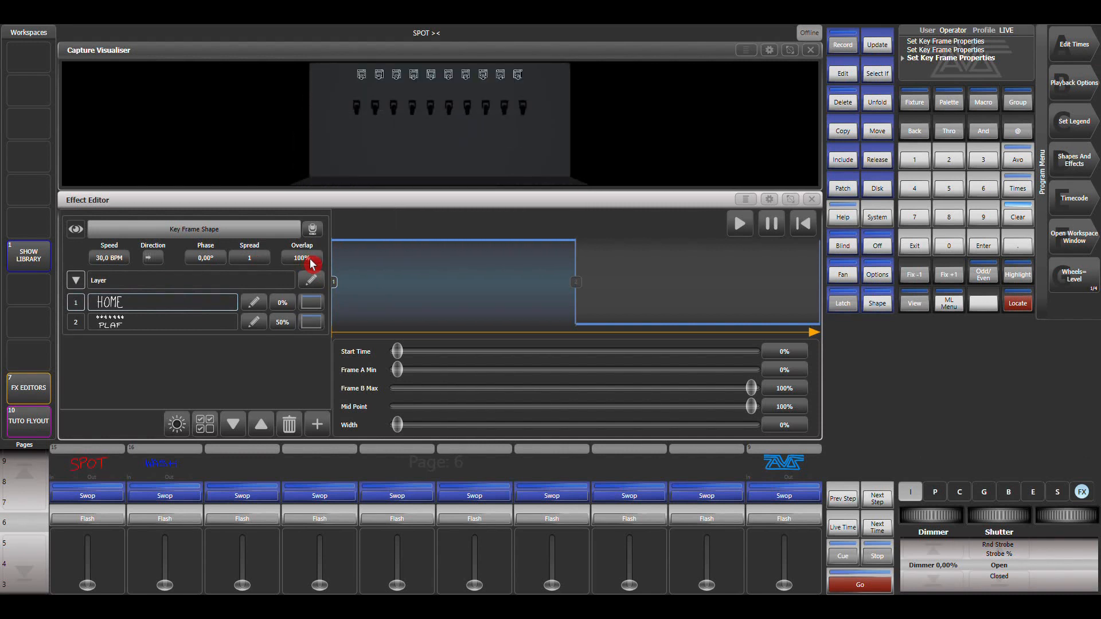
# Try overlaps of 0% and 50% on the key frame shape, and settle on an overlap of 80%
pyautogui.click(301, 258)
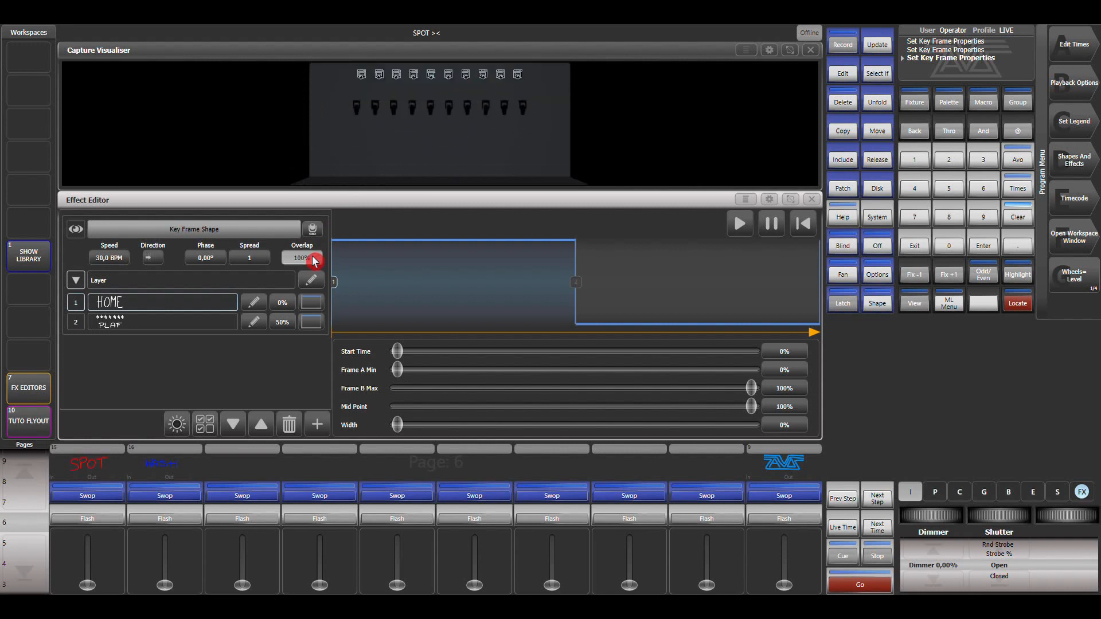
pyautogui.write('0')
pyautogui.press('Return')
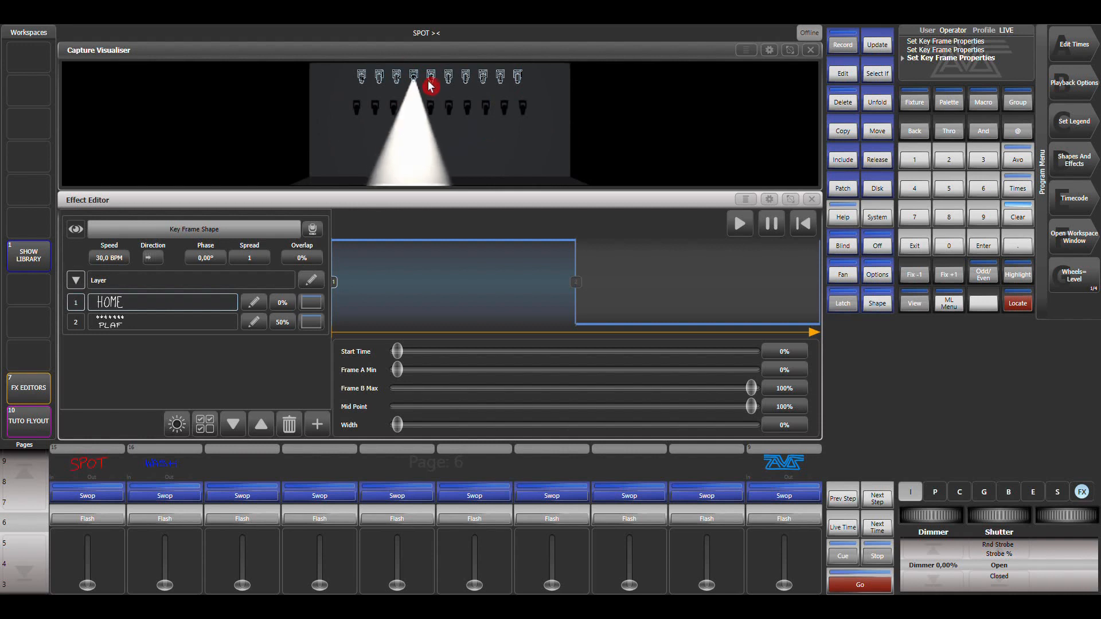
pyautogui.click(316, 264)
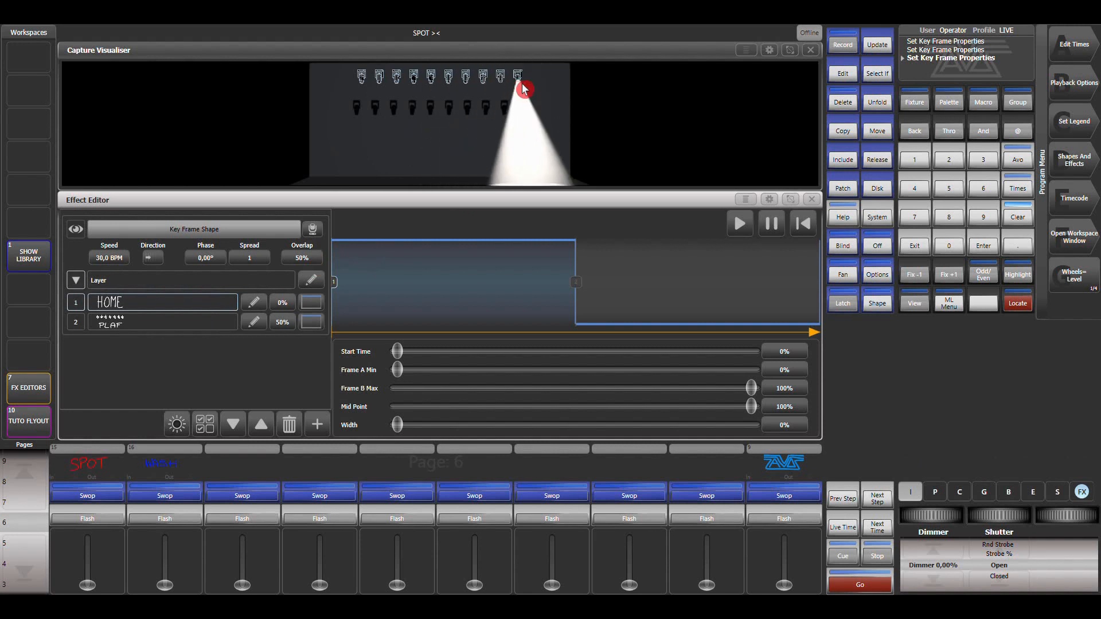
pyautogui.click(316, 264)
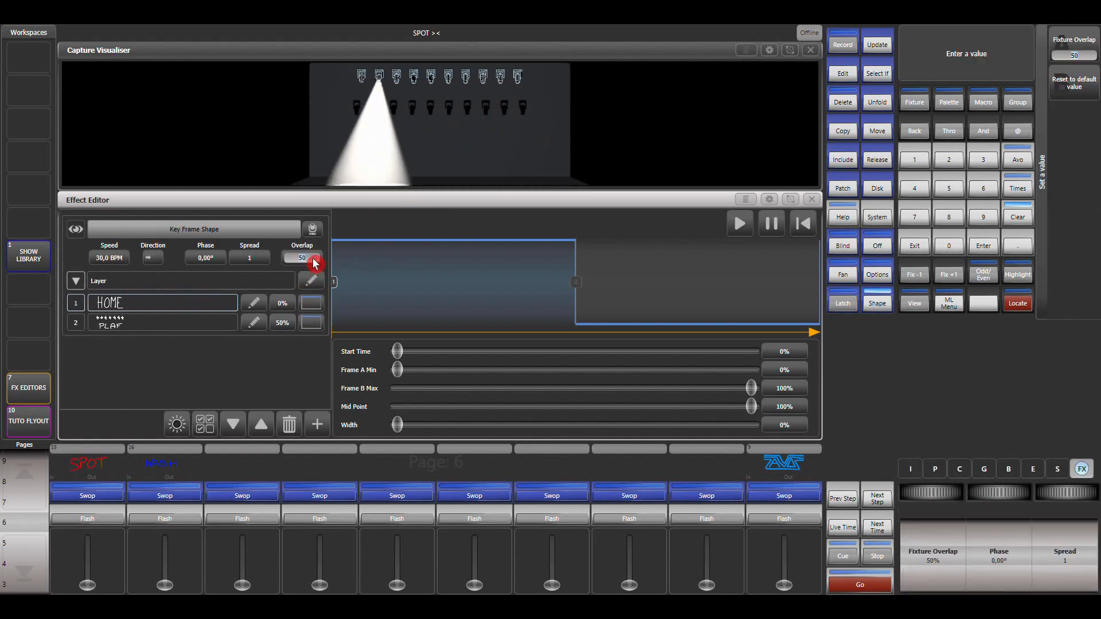
pyautogui.press('Return')
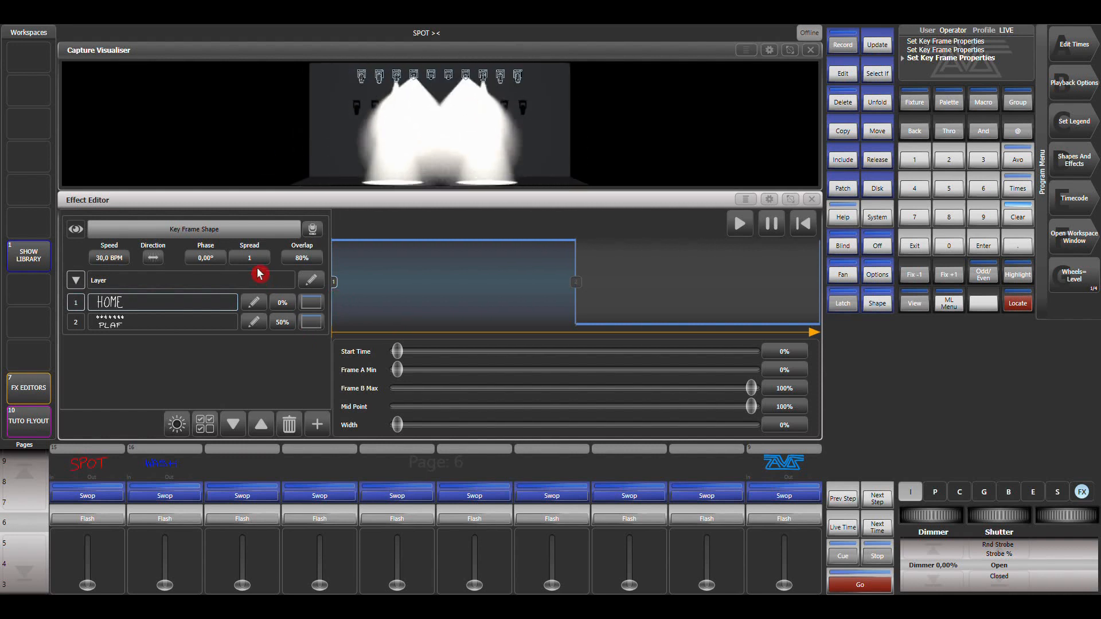
# Set the key frame shape's spread to 2
pyautogui.click(260, 263)
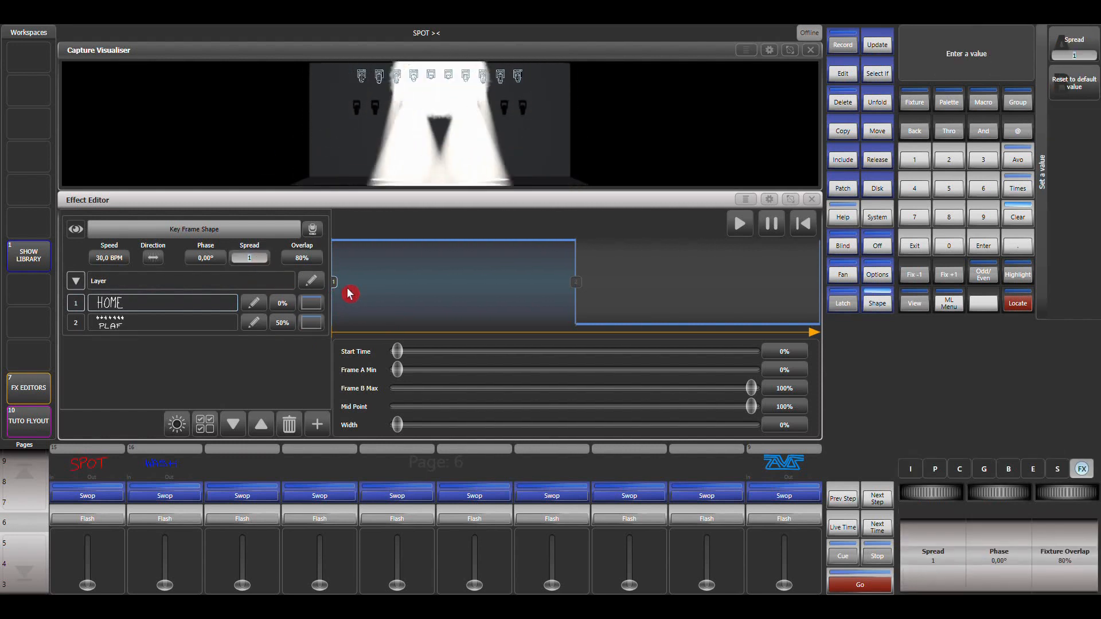
pyautogui.write('2')
pyautogui.press('Return')
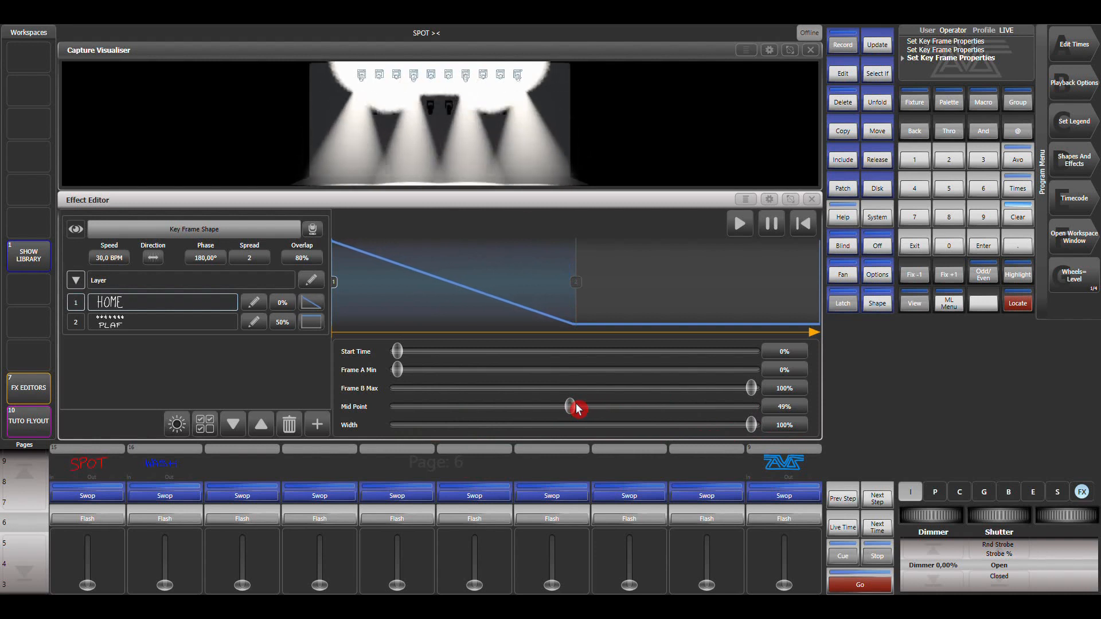
# Restart the key frame shape and raise Frame A Min of the PLAF frame to 100%
pyautogui.click(807, 229)
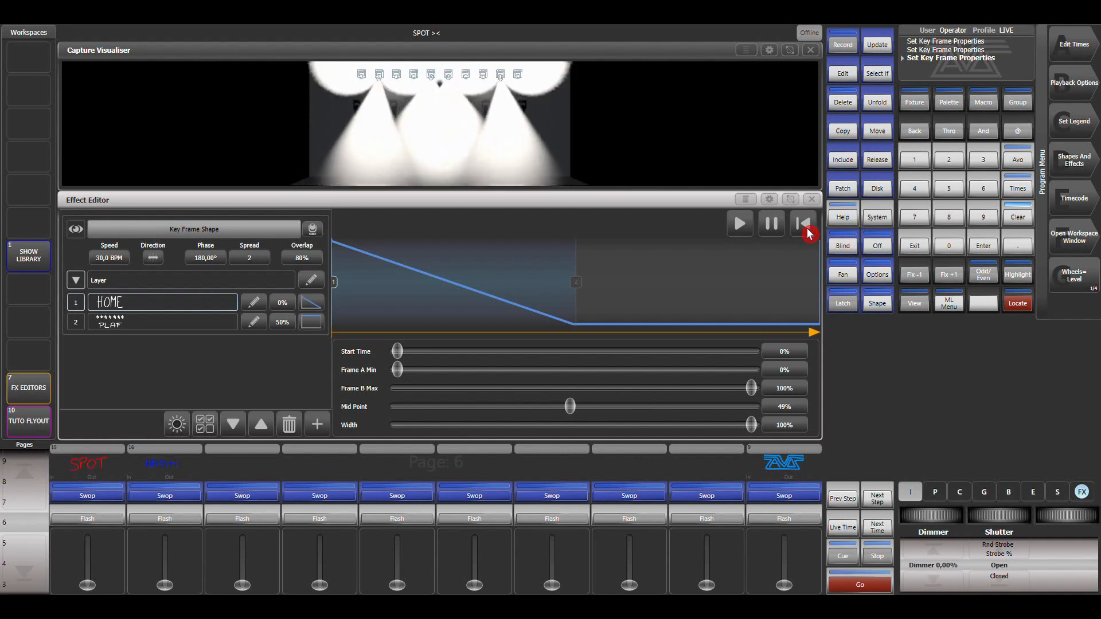
pyautogui.click(803, 224)
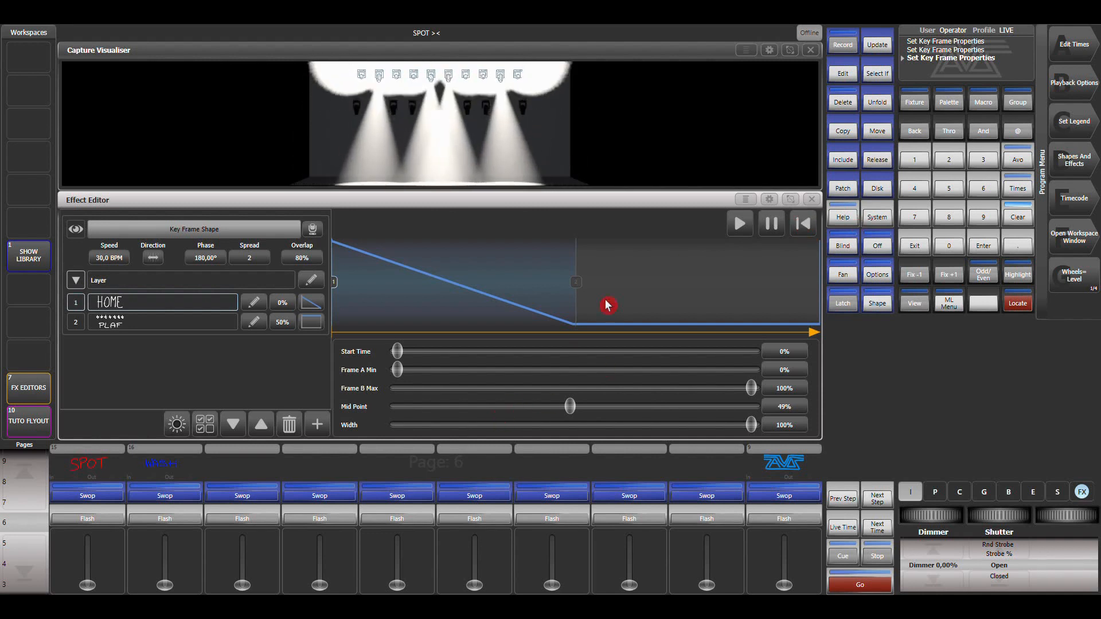
pyautogui.click(649, 297)
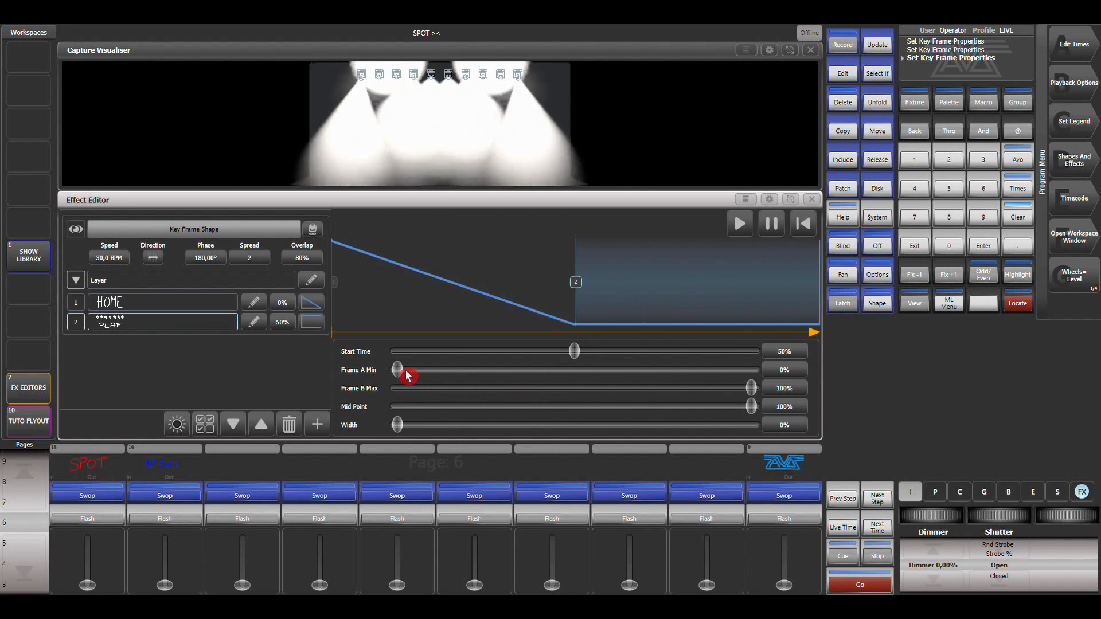
pyautogui.moveTo(414, 376); pyautogui.dragTo(811, 359)
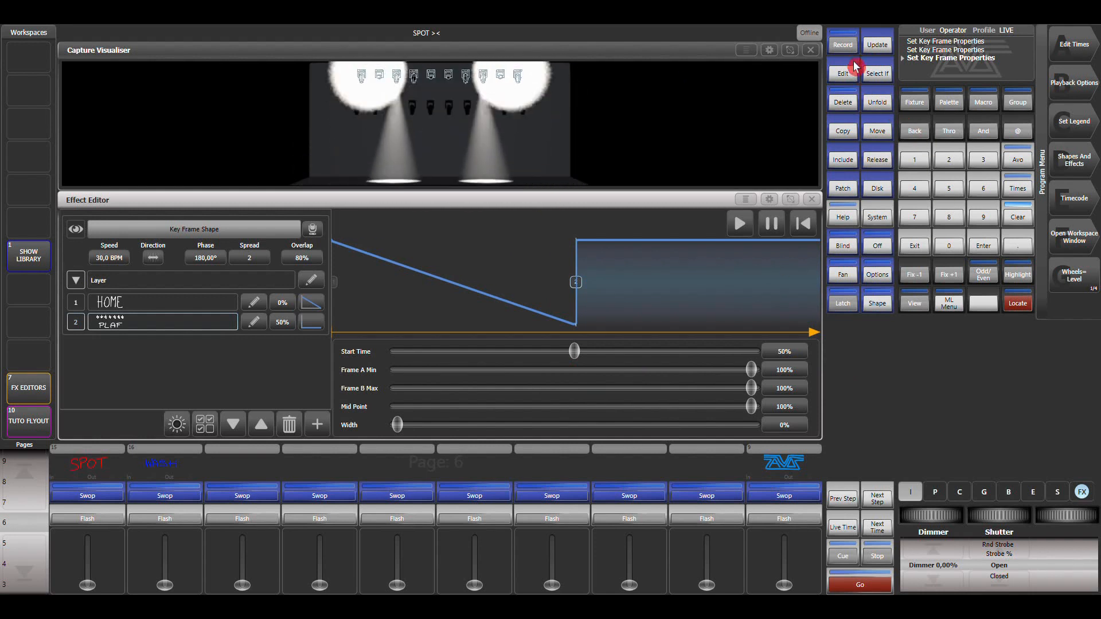
# Record the shape as a cue on the third playback, clear the programmer and close the Effect Editor
pyautogui.click(843, 44)
pyautogui.click(258, 495)
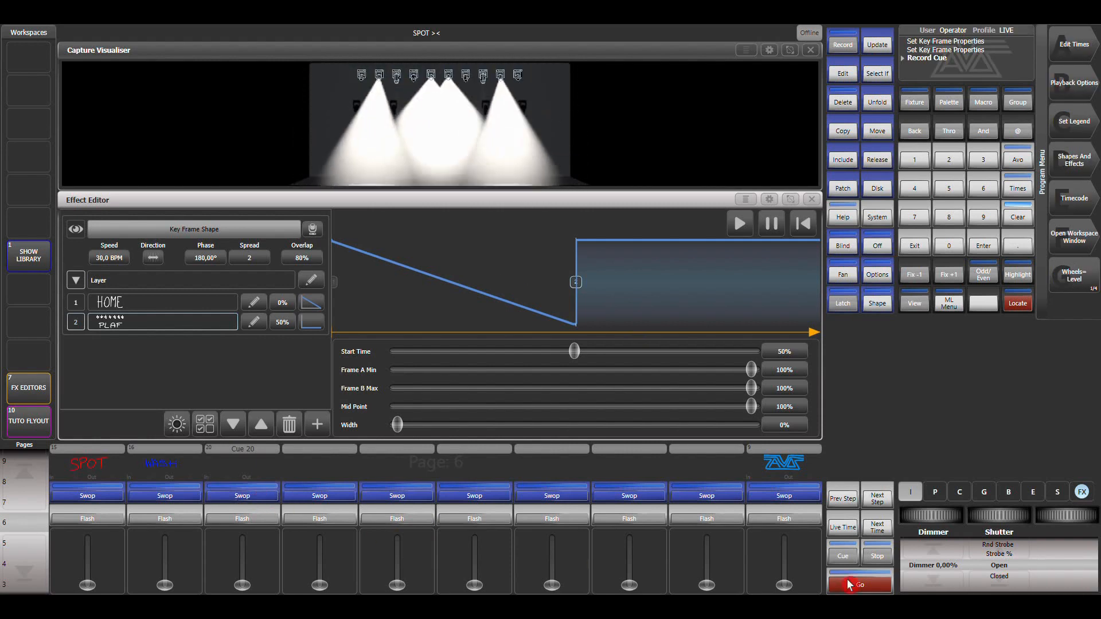
pyautogui.click(1017, 218)
pyautogui.click(1025, 224)
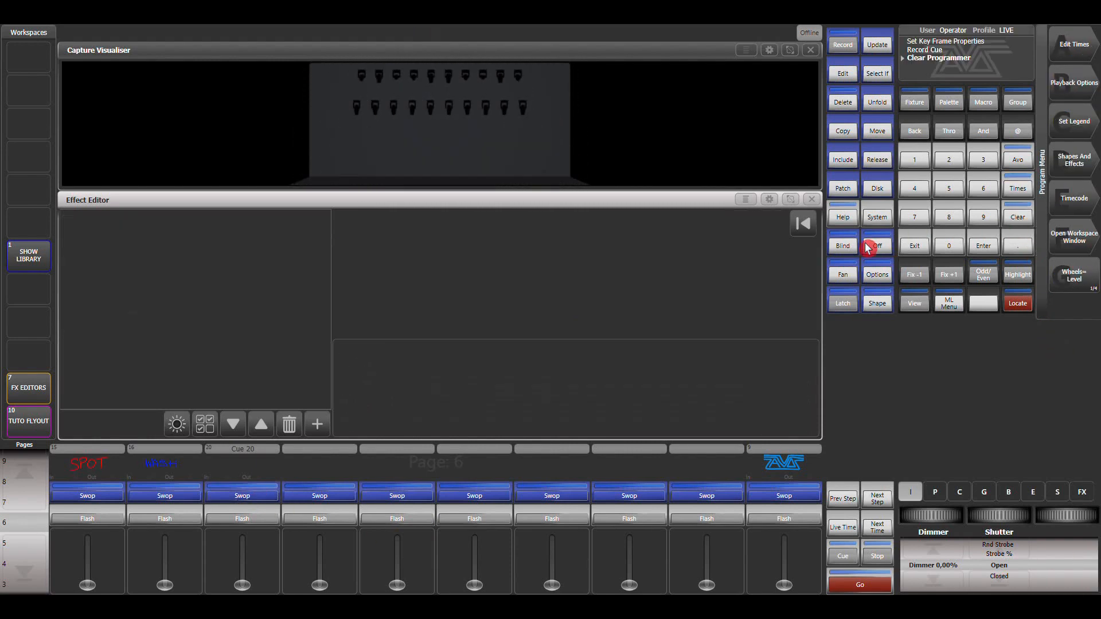
pyautogui.click(820, 205)
pyautogui.click(781, 324)
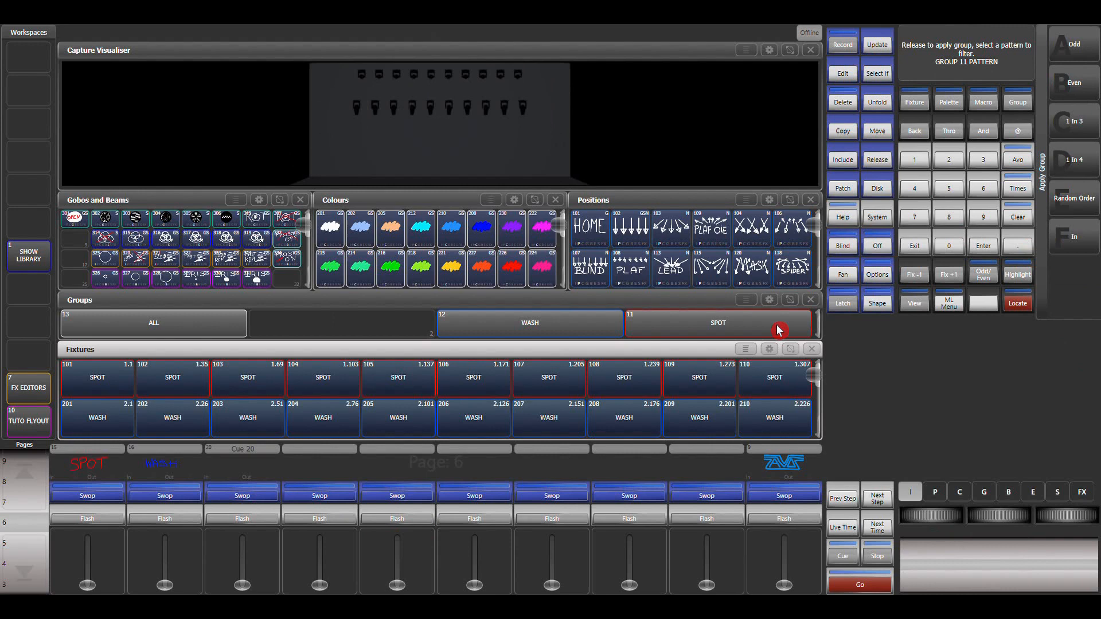
pyautogui.click(1024, 305)
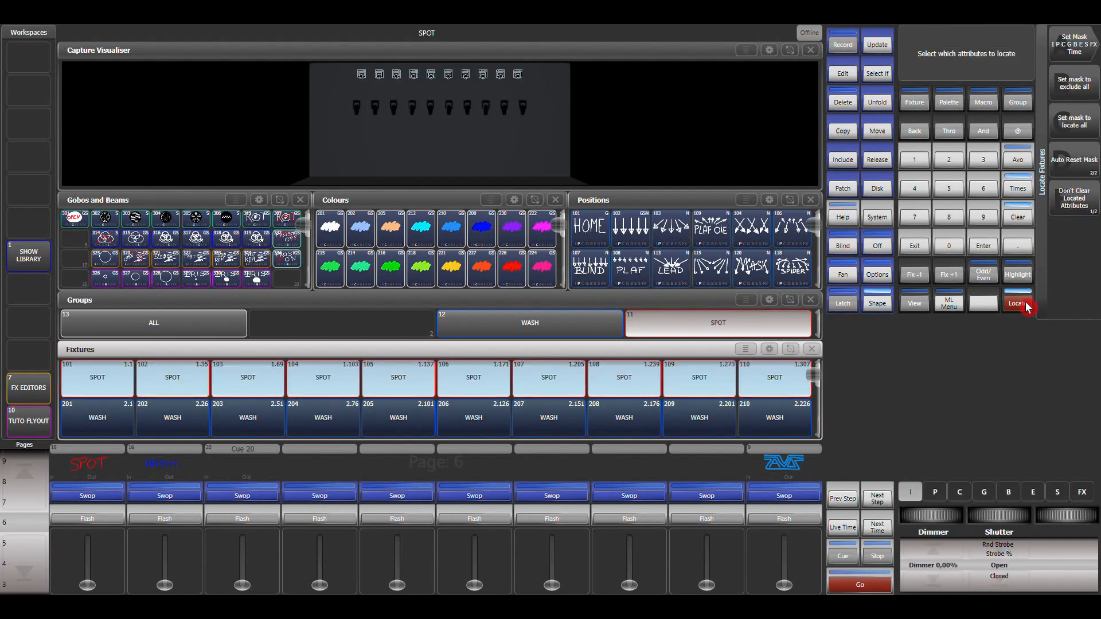
pyautogui.click(1018, 218)
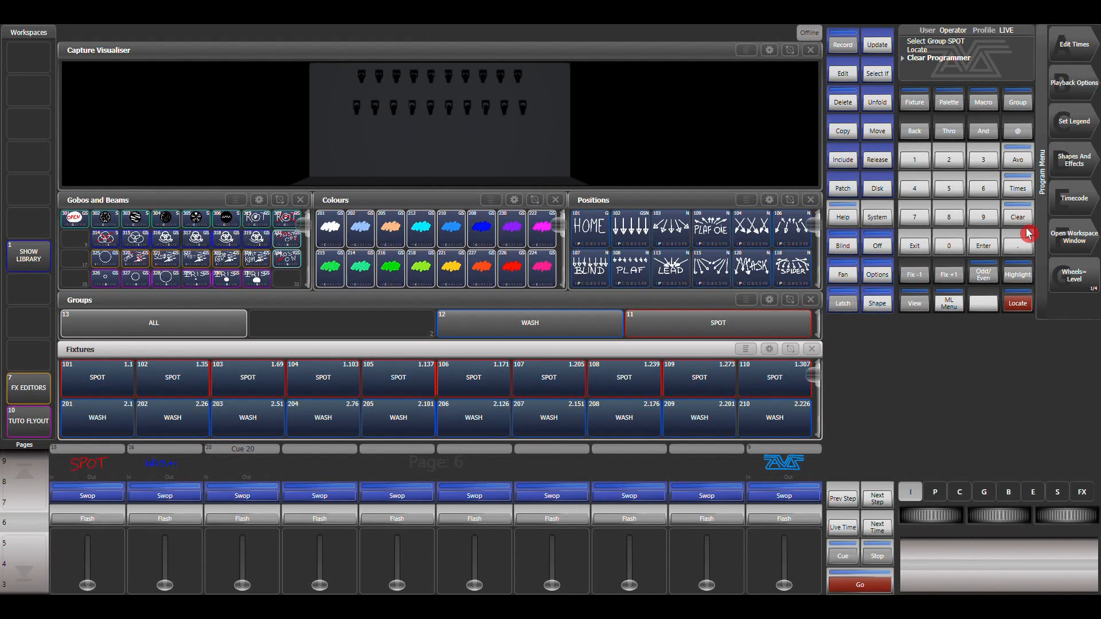
# Create a key frame shape for the SPOT group and add a first frame with the dimmer at 0%
pyautogui.click(726, 332)
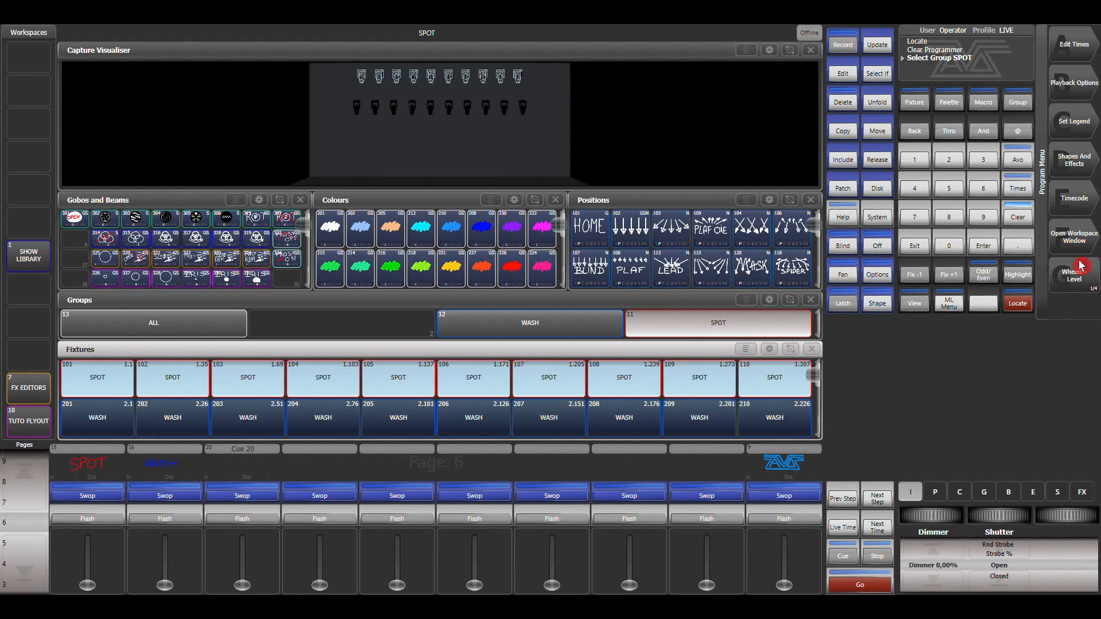
pyautogui.click(1080, 166)
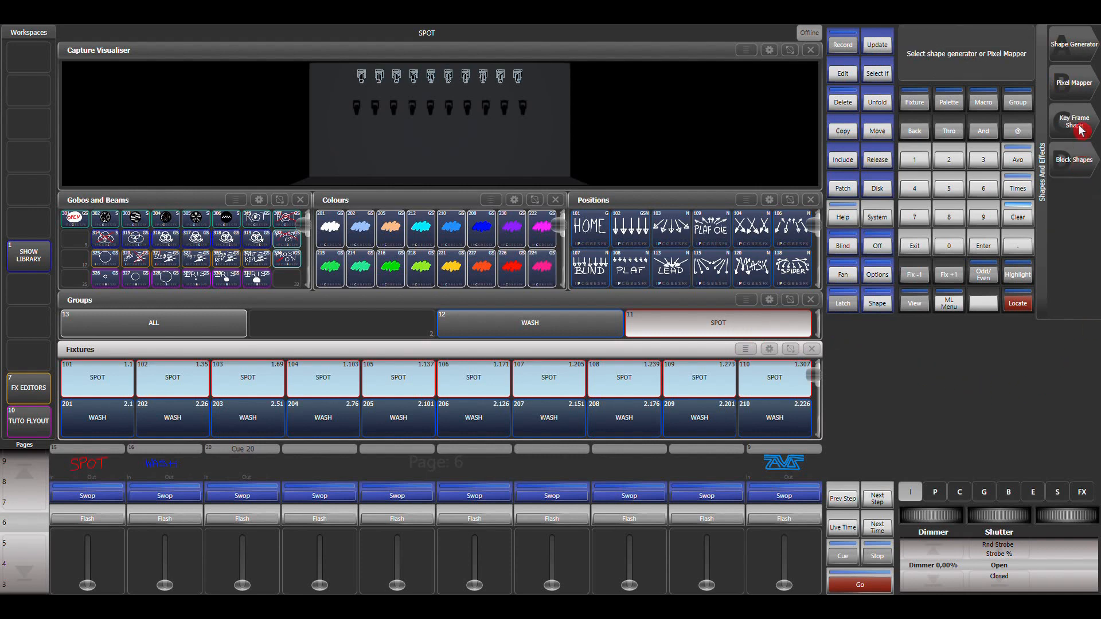
pyautogui.click(1081, 131)
pyautogui.click(1080, 55)
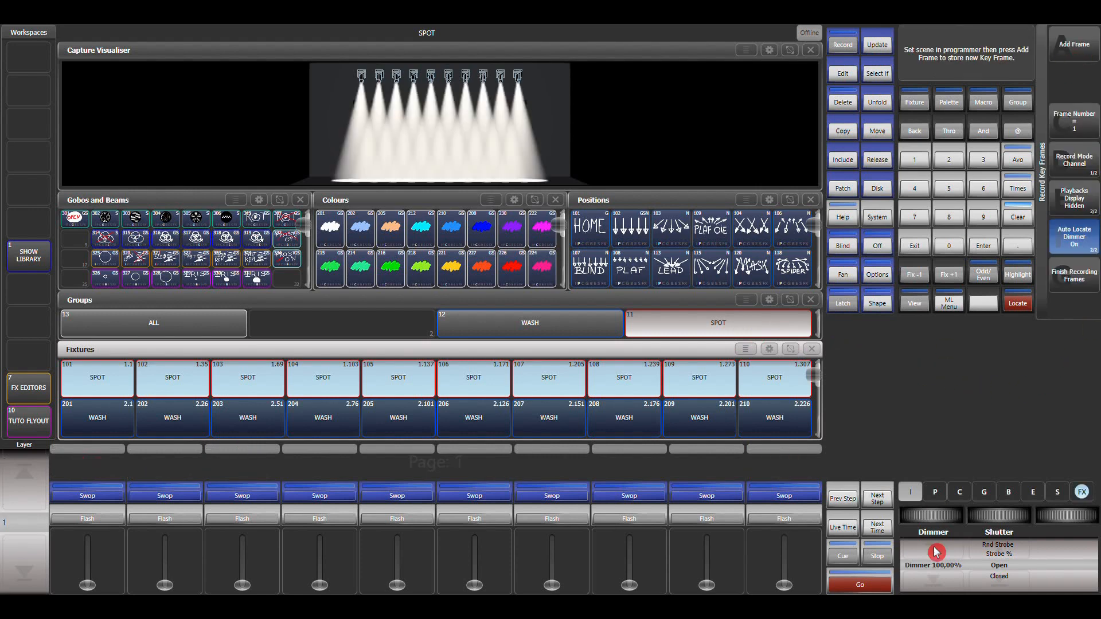
pyautogui.click(938, 583)
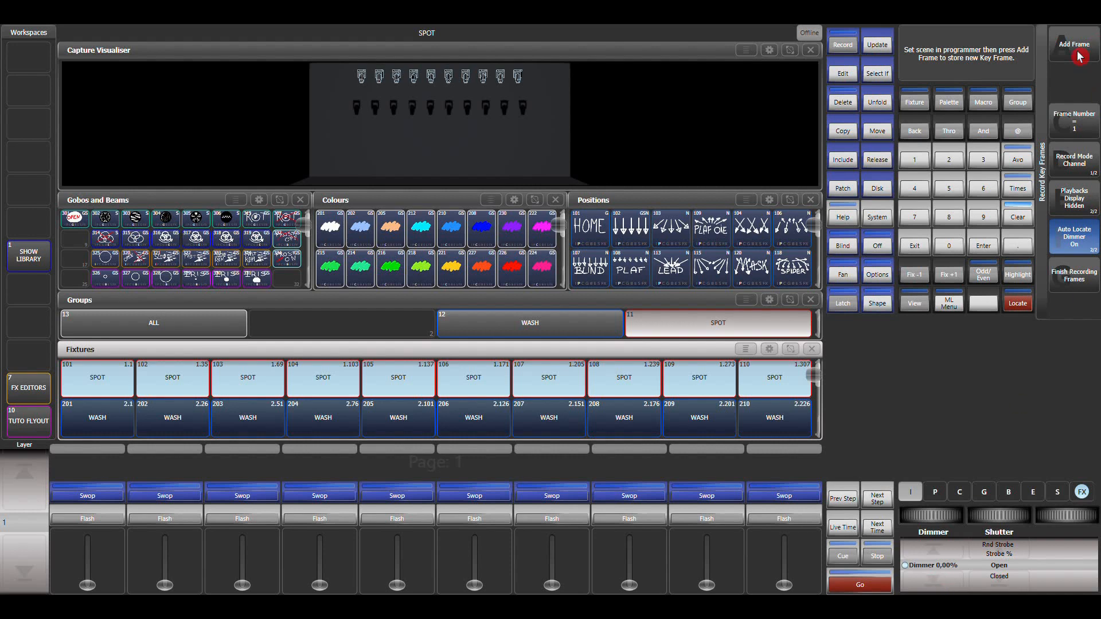
pyautogui.click(1080, 56)
# Add a second frame with the dimmer at 50% and finish recording the key frames
pyautogui.click(951, 569)
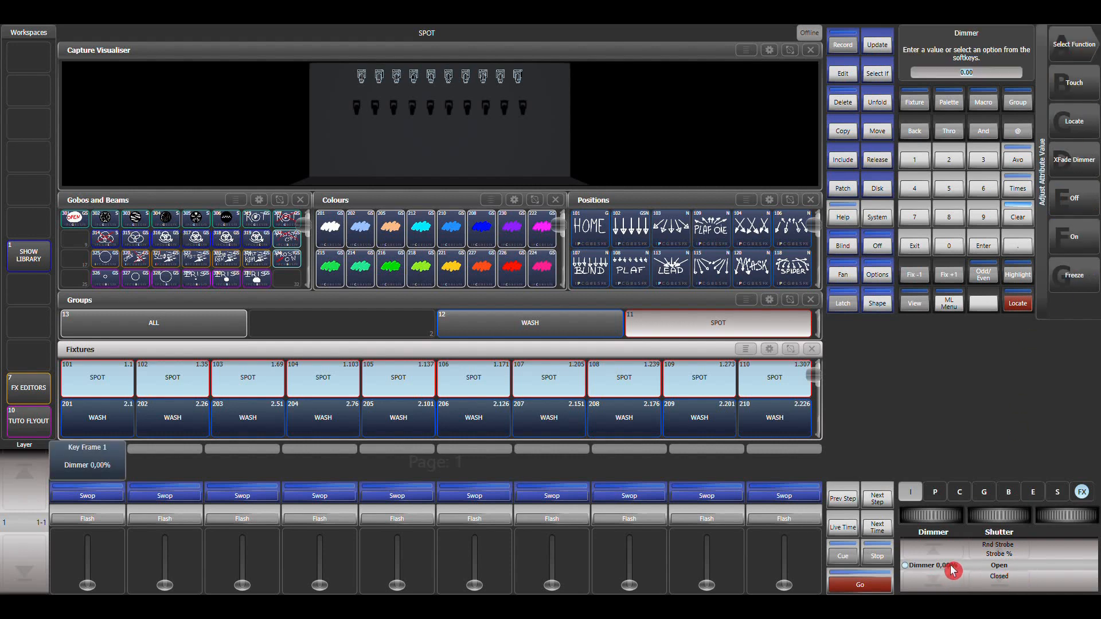
pyautogui.press('Return')
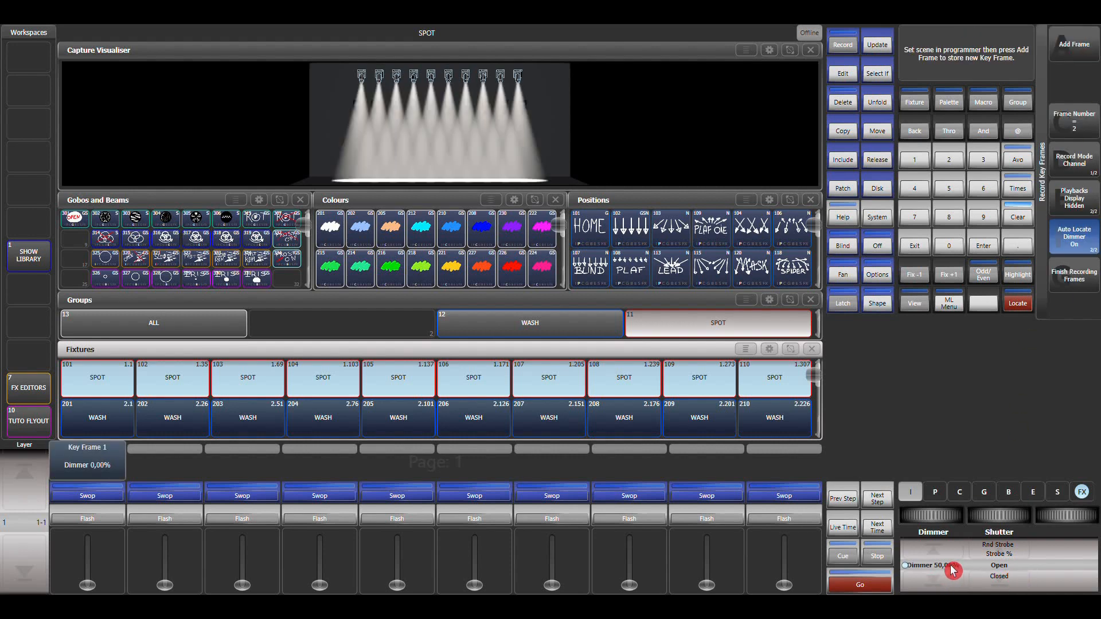
pyautogui.click(1073, 275)
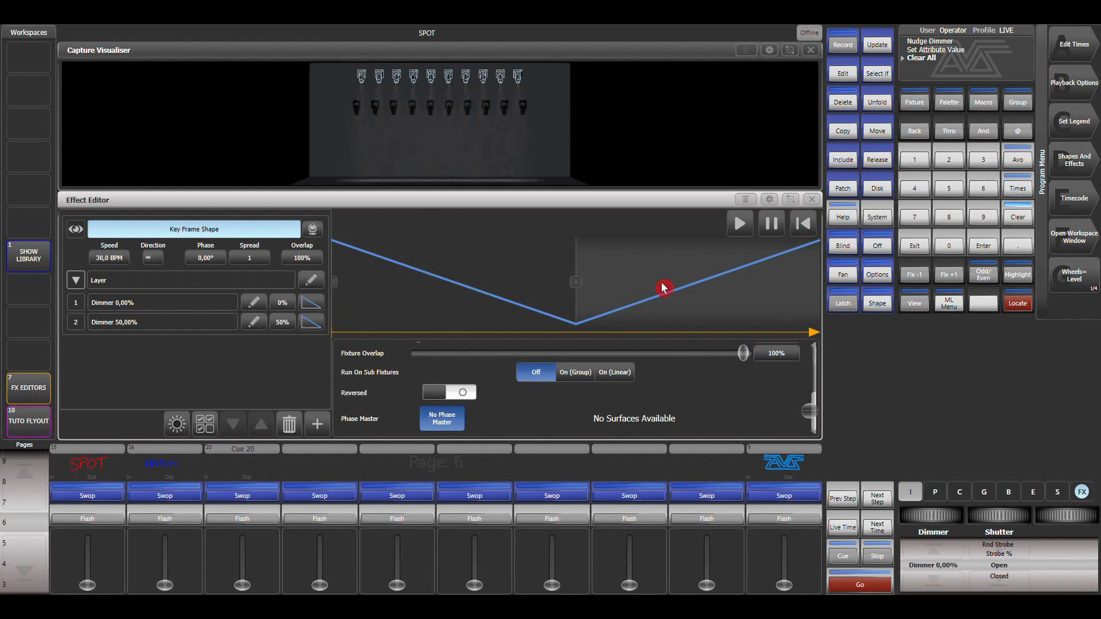
# Create another key frame shape for the SPOT group with HOME and PLAF position frames, and finish recording it
pyautogui.click(812, 199)
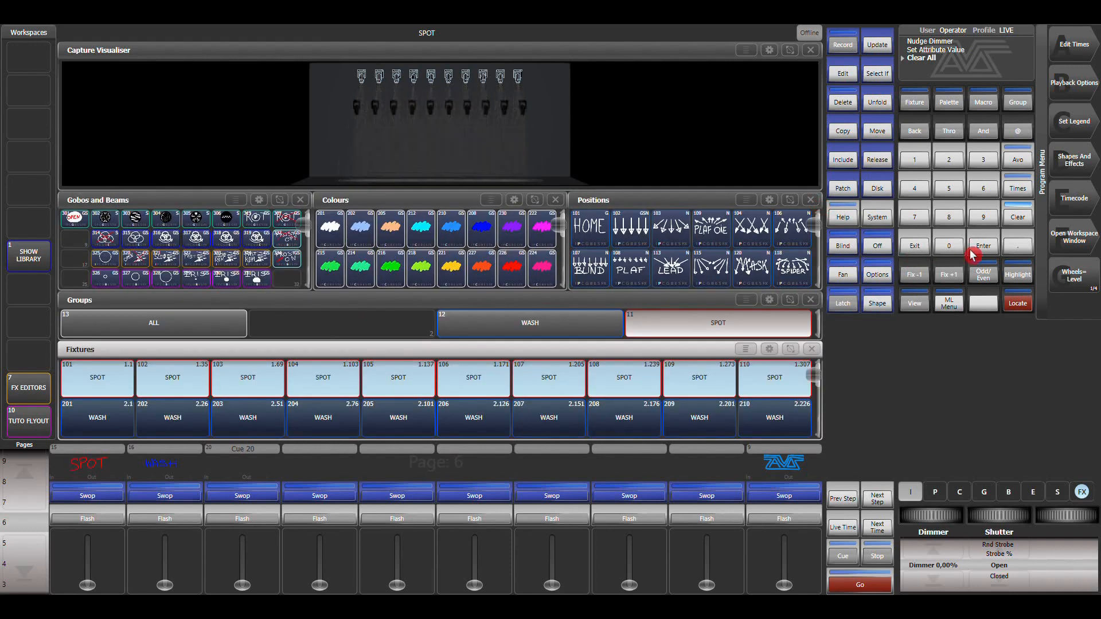
pyautogui.click(1074, 161)
pyautogui.click(1078, 123)
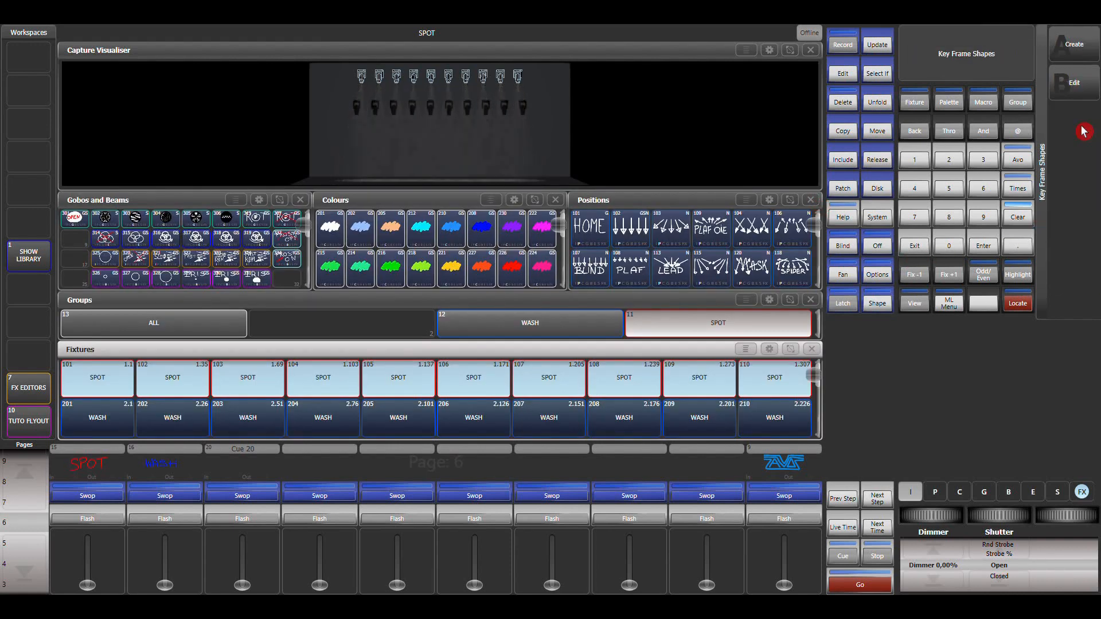
pyautogui.click(1080, 52)
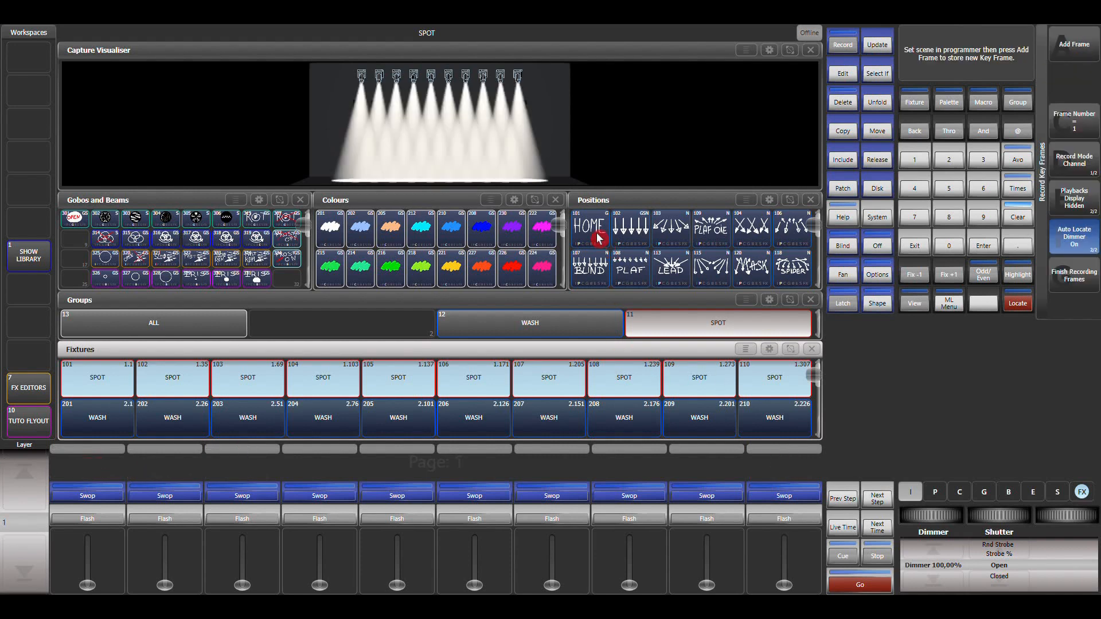
pyautogui.click(594, 274)
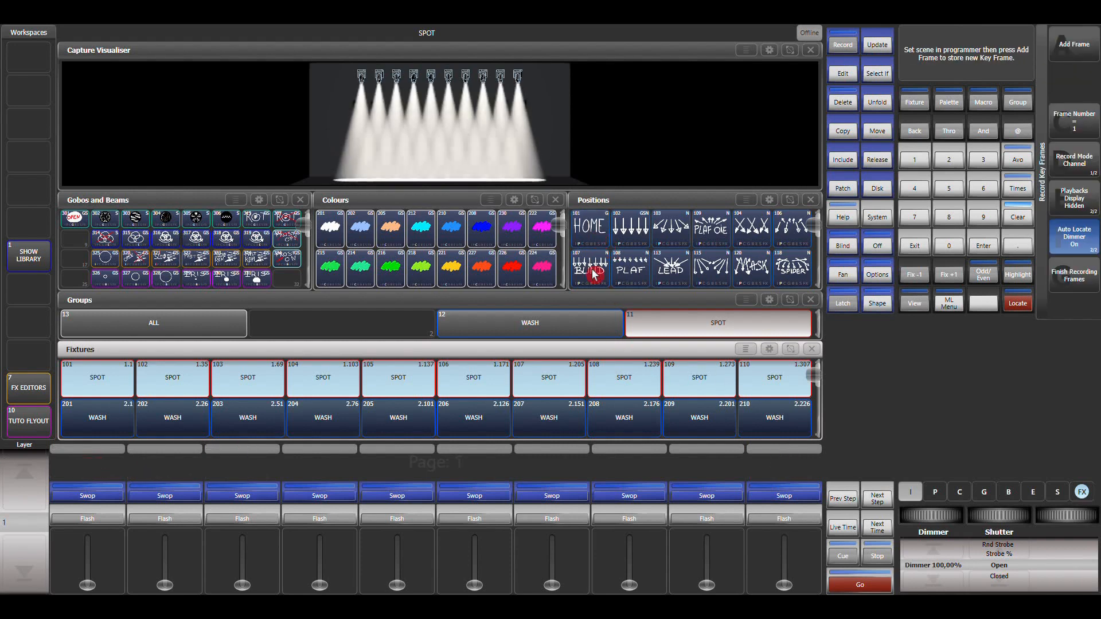
pyautogui.click(639, 274)
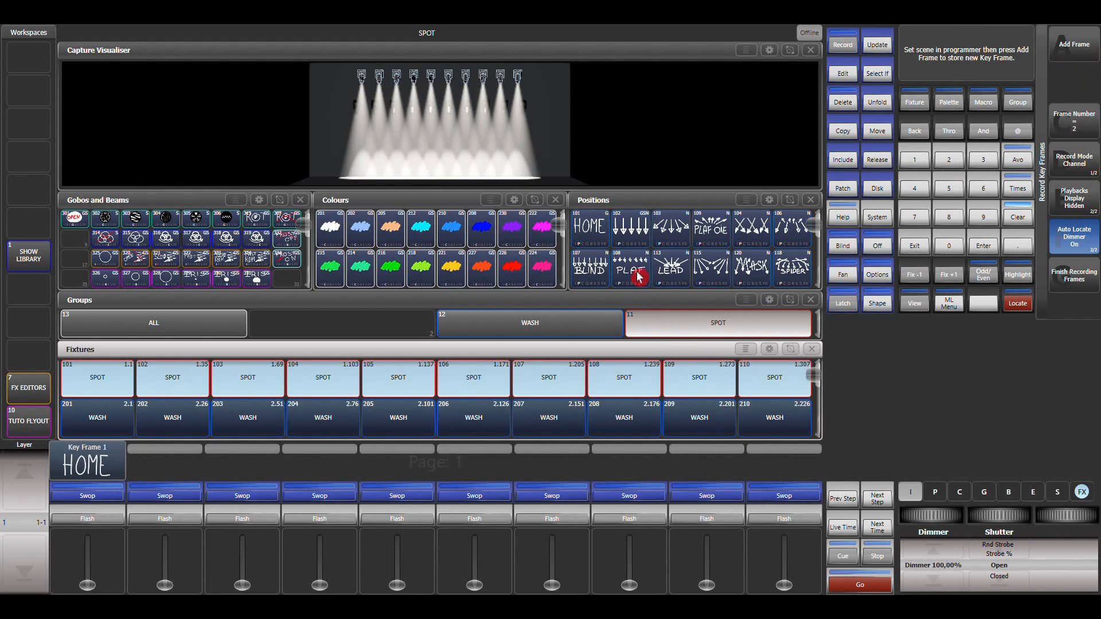
pyautogui.click(1080, 48)
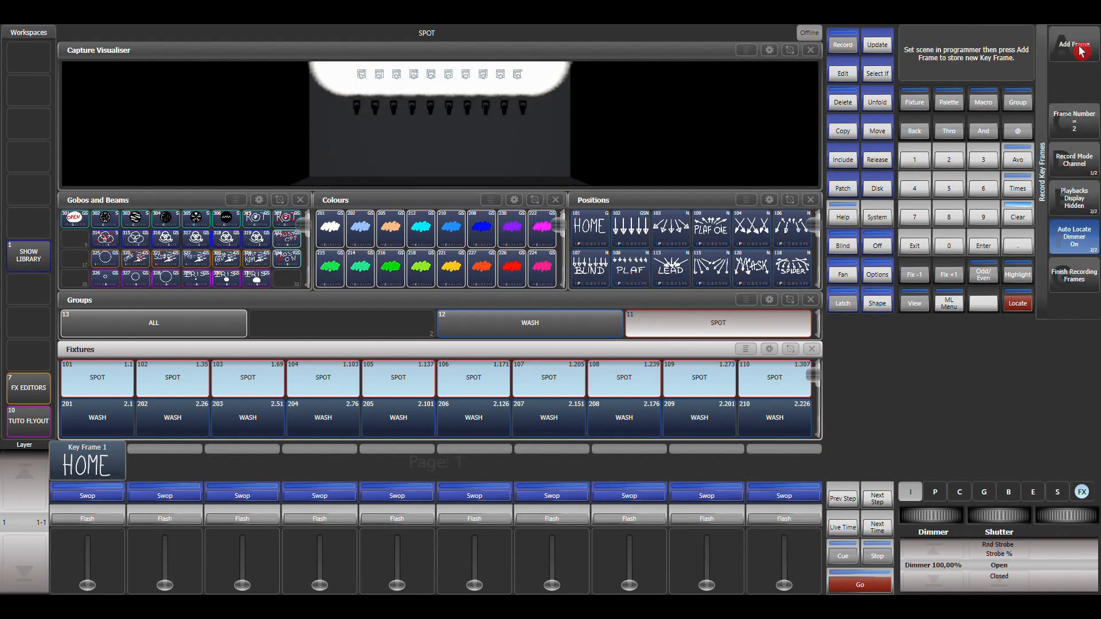
pyautogui.click(1083, 280)
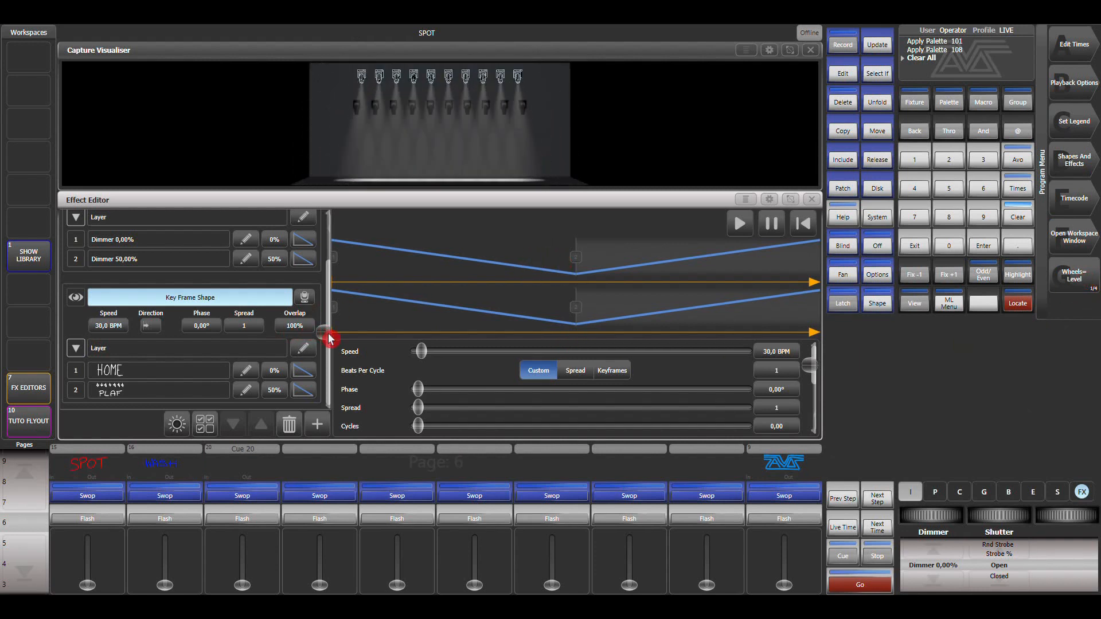
# Change the curves of the HOME and PLAF frames from a ramp to a stepped curve
pyautogui.moveTo(325, 333); pyautogui.dragTo(368, 395)
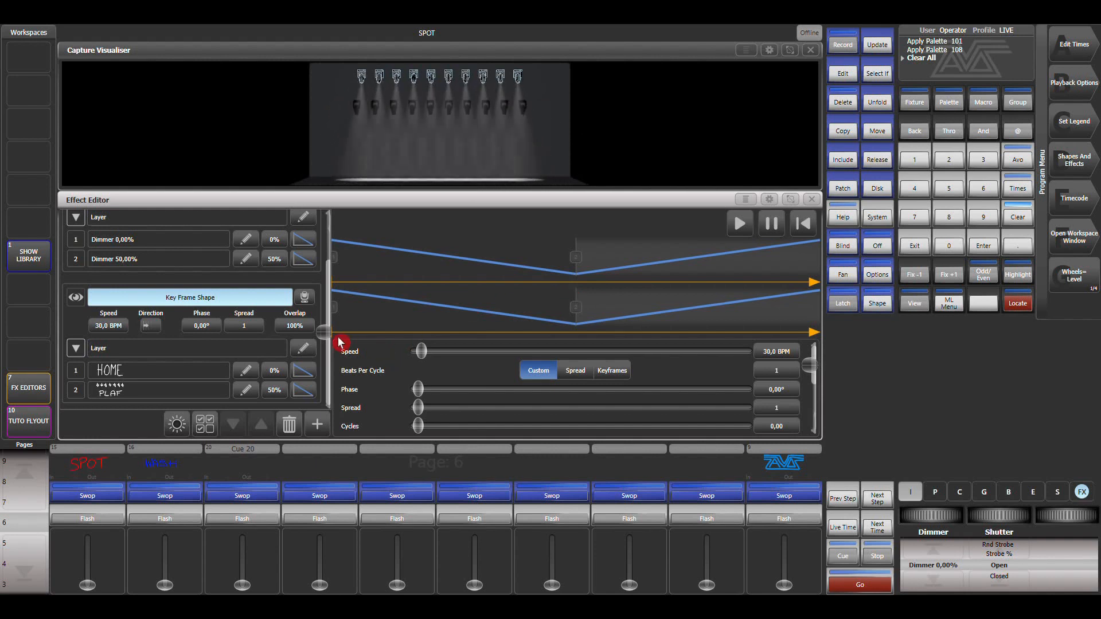
pyautogui.click(310, 376)
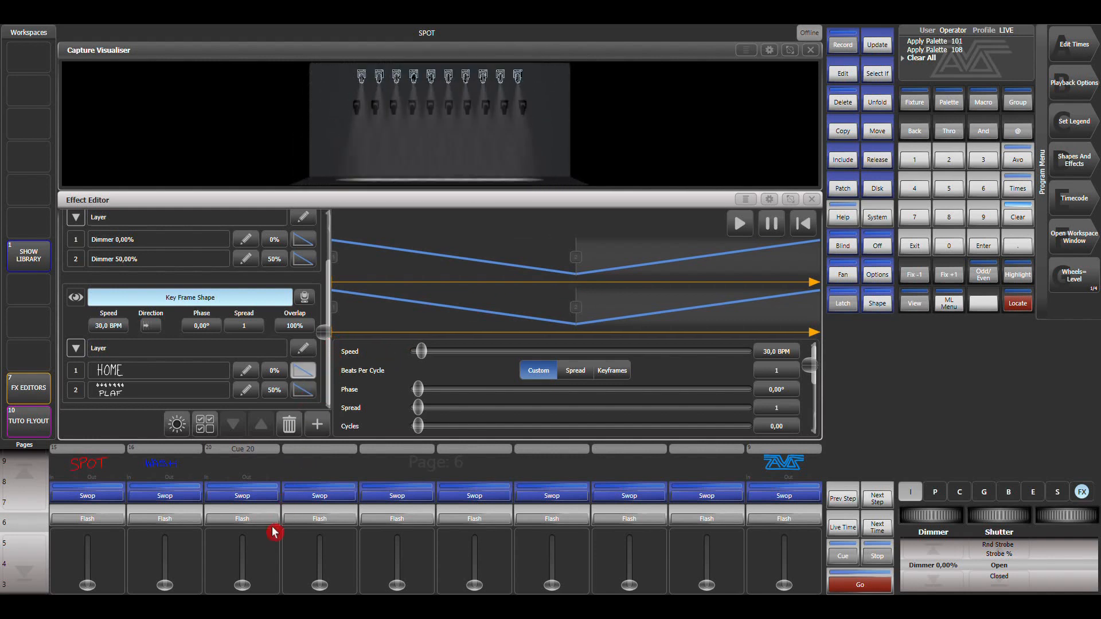
pyautogui.click(303, 390)
pyautogui.click(299, 392)
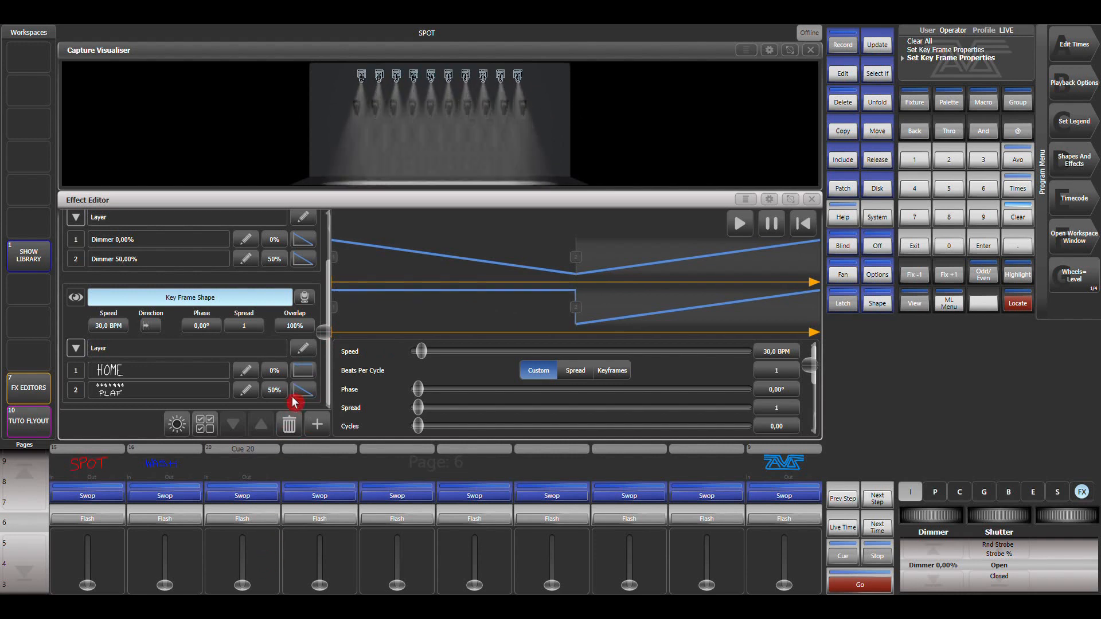
pyautogui.click(272, 544)
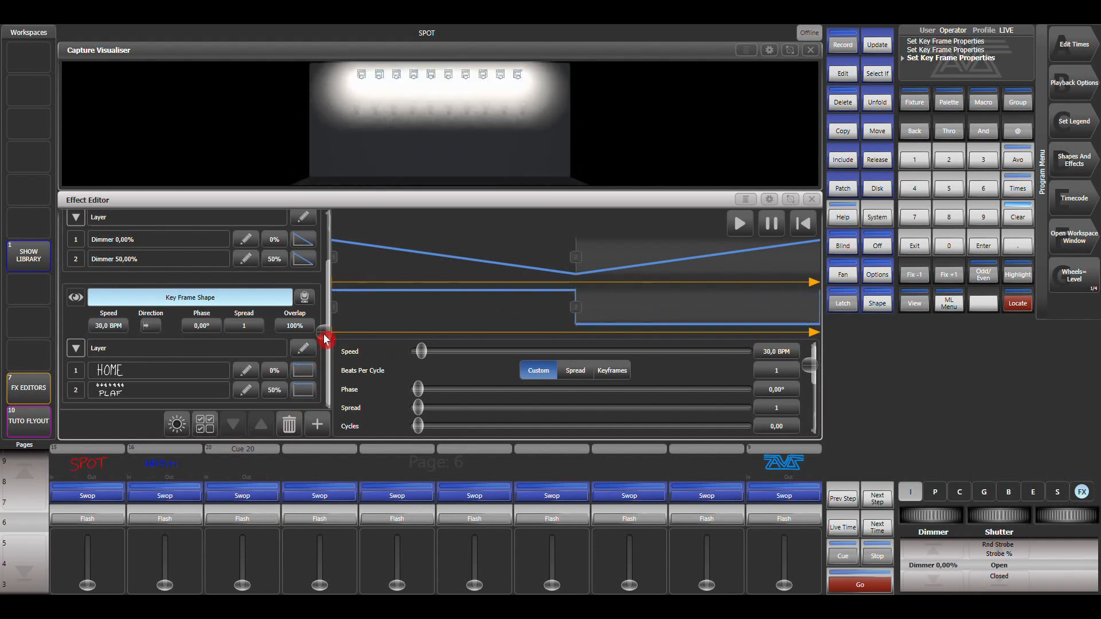
# Change the curves of both dimmer frames, 0% and 50%, from a ramp to a stepped curve
pyautogui.moveTo(326, 338); pyautogui.dragTo(332, 307)
pyautogui.click(310, 291)
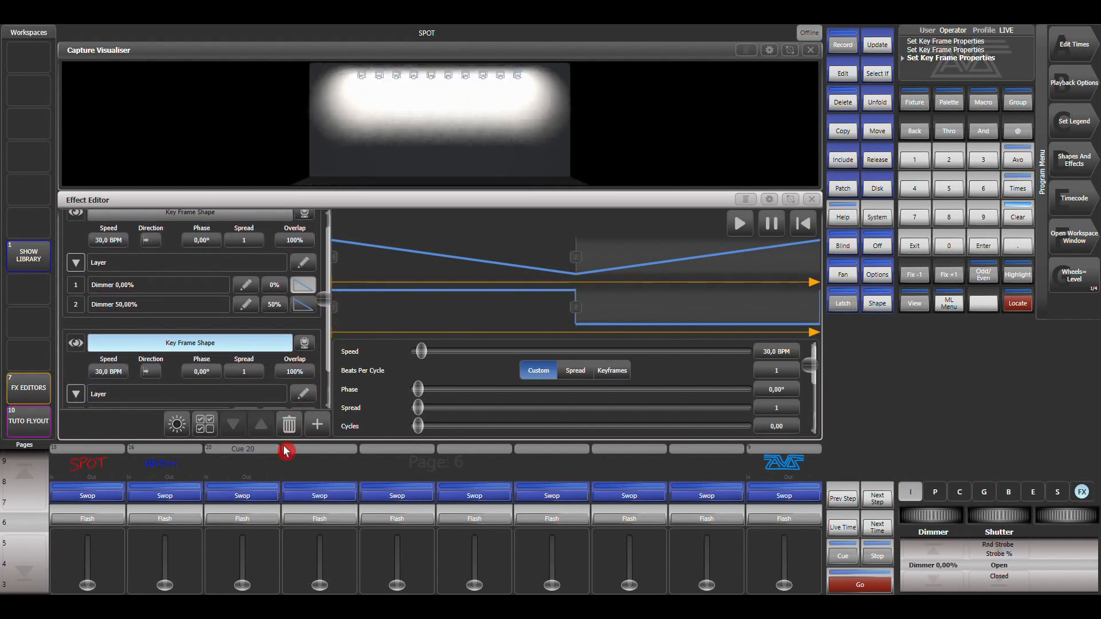
pyautogui.click(303, 303)
pyautogui.click(302, 285)
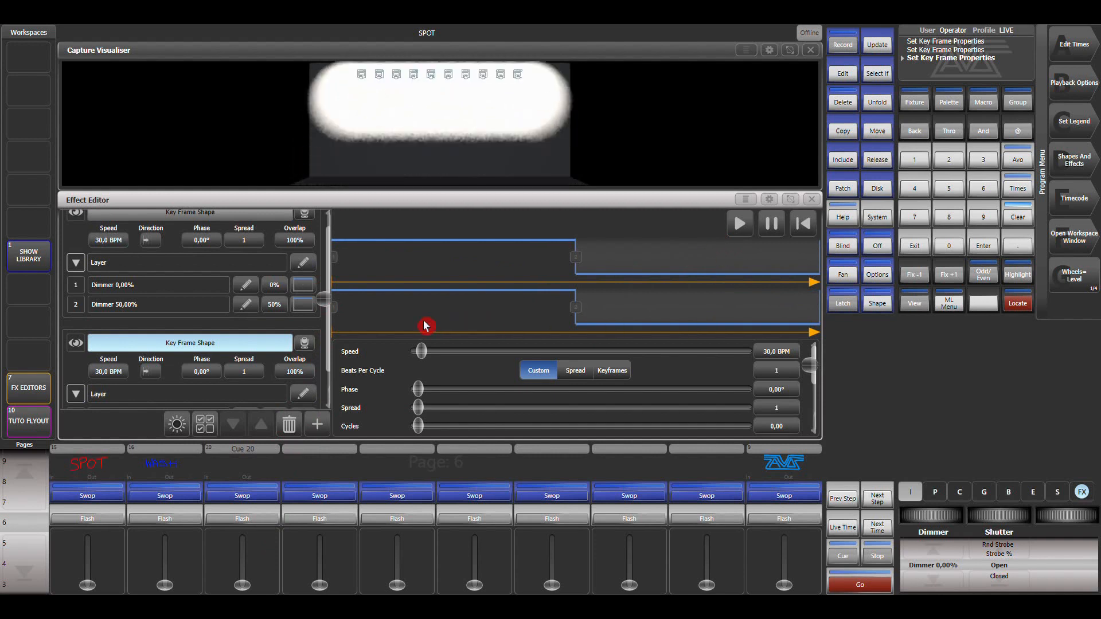
# Try reversing the dimmer key frame shape, restart the effects to compare, and switch the reversal off again
pyautogui.click(220, 232)
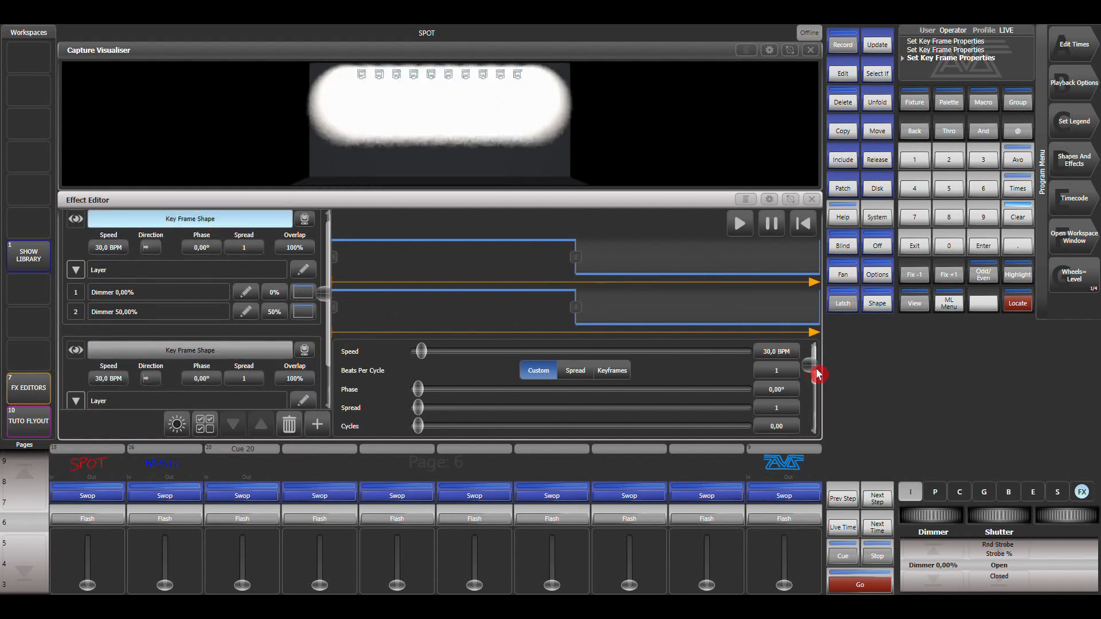
pyautogui.moveTo(817, 372); pyautogui.dragTo(821, 424)
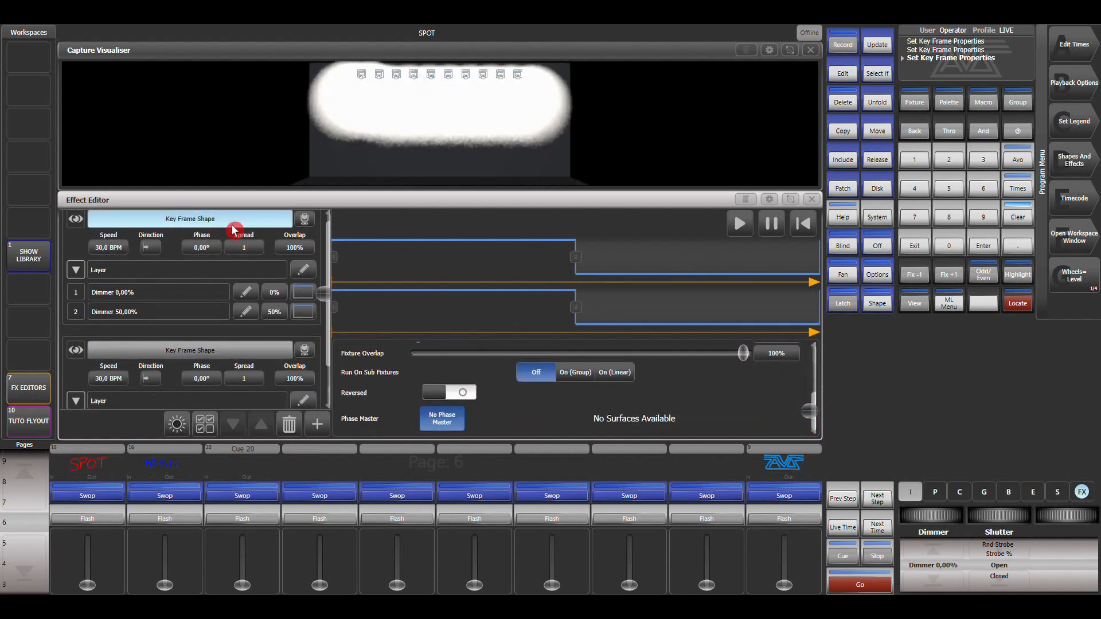
pyautogui.click(445, 395)
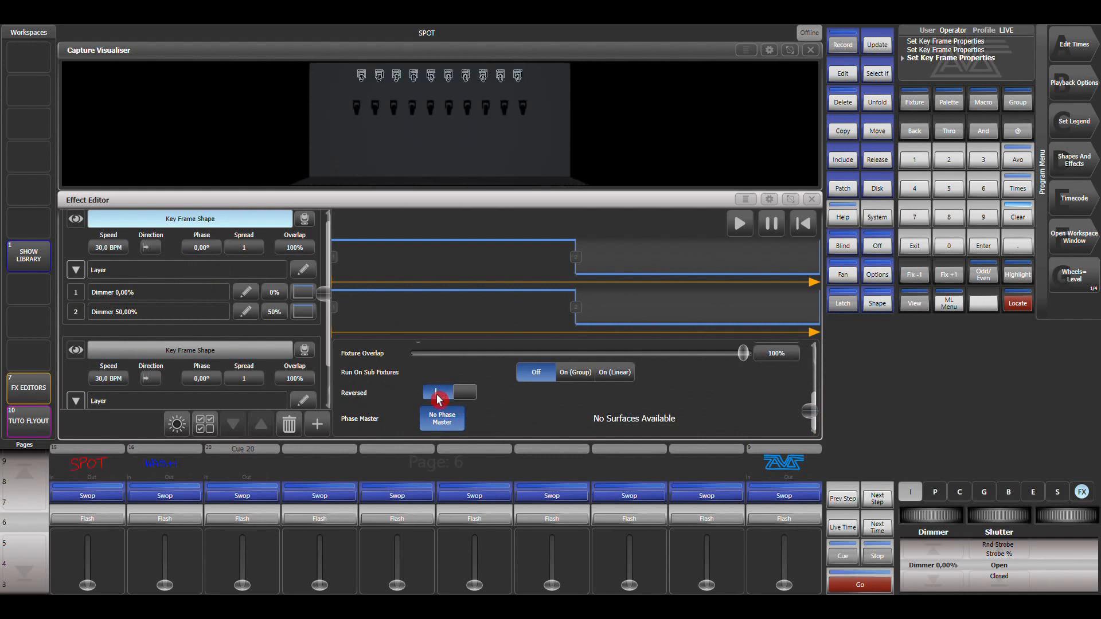
pyautogui.click(809, 225)
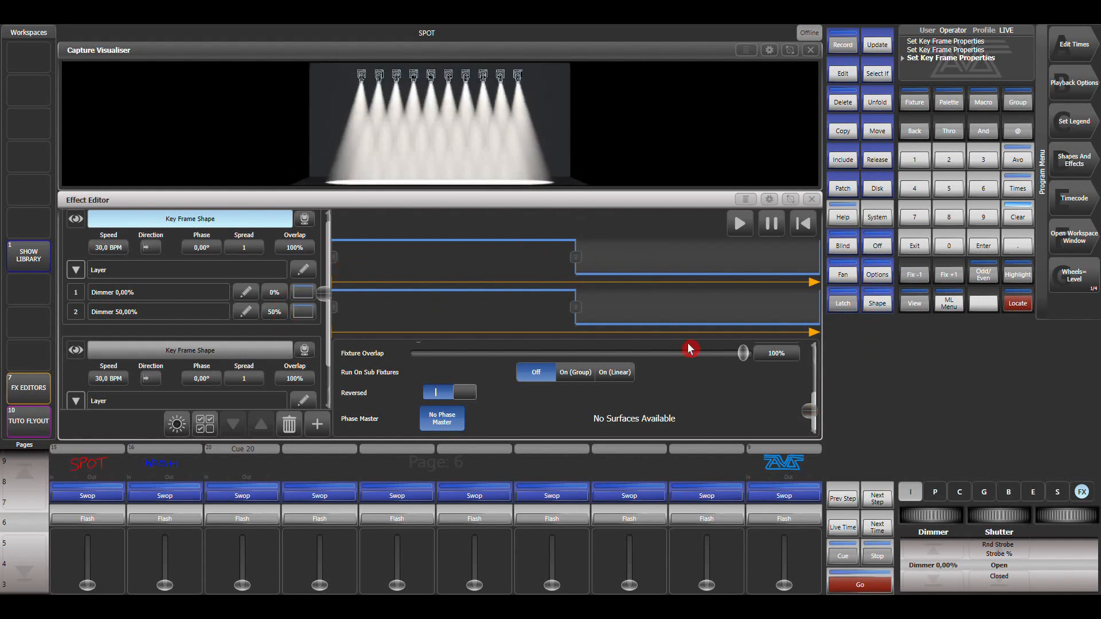
pyautogui.click(460, 400)
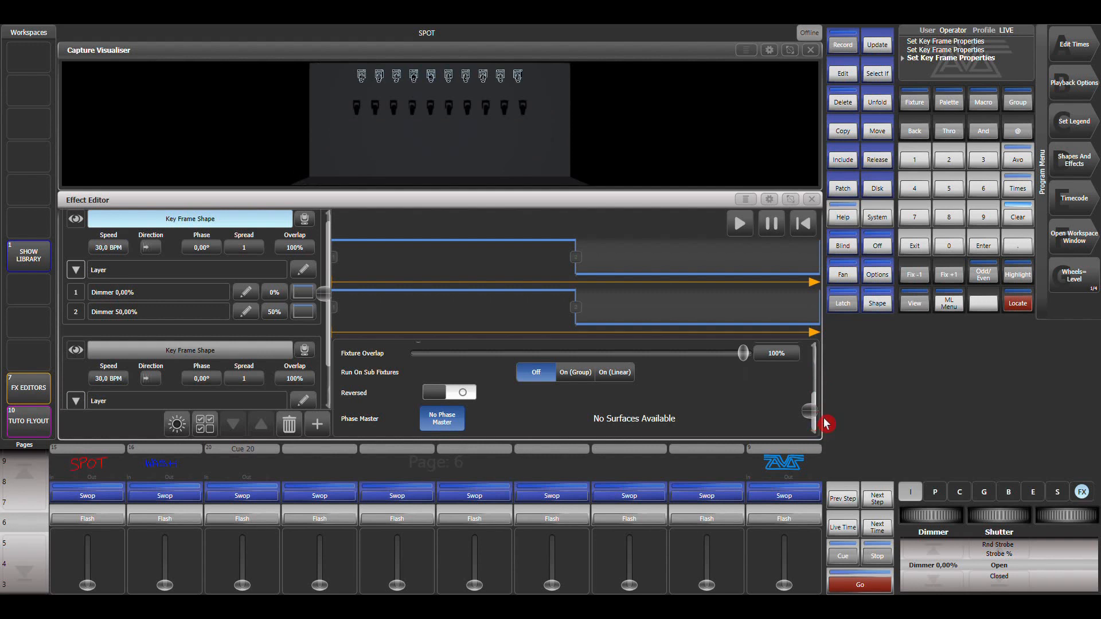
pyautogui.scroll(3, 822, 418)
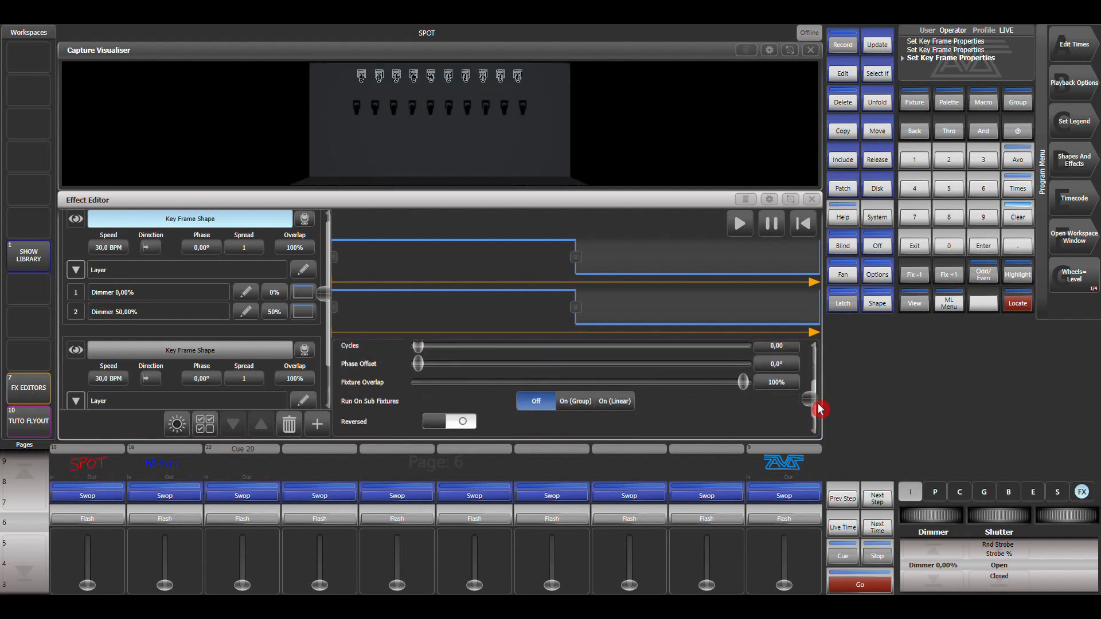
pyautogui.scroll(3, 820, 409)
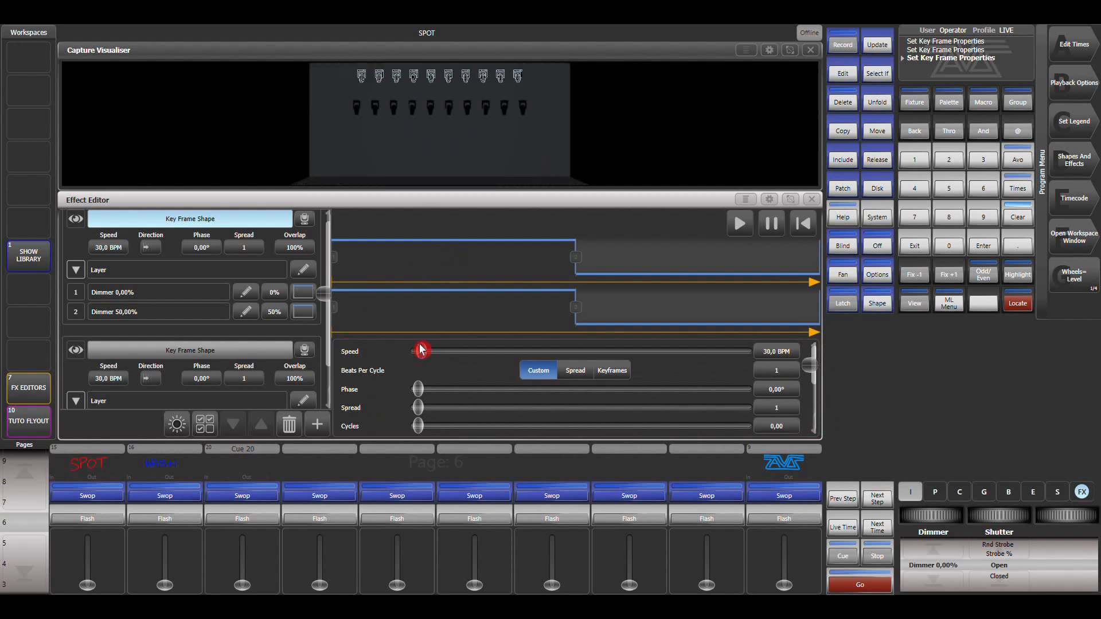
# Soften the first dimmer frame's curve with a width of 82% and a mid point of 60%
pyautogui.click(496, 259)
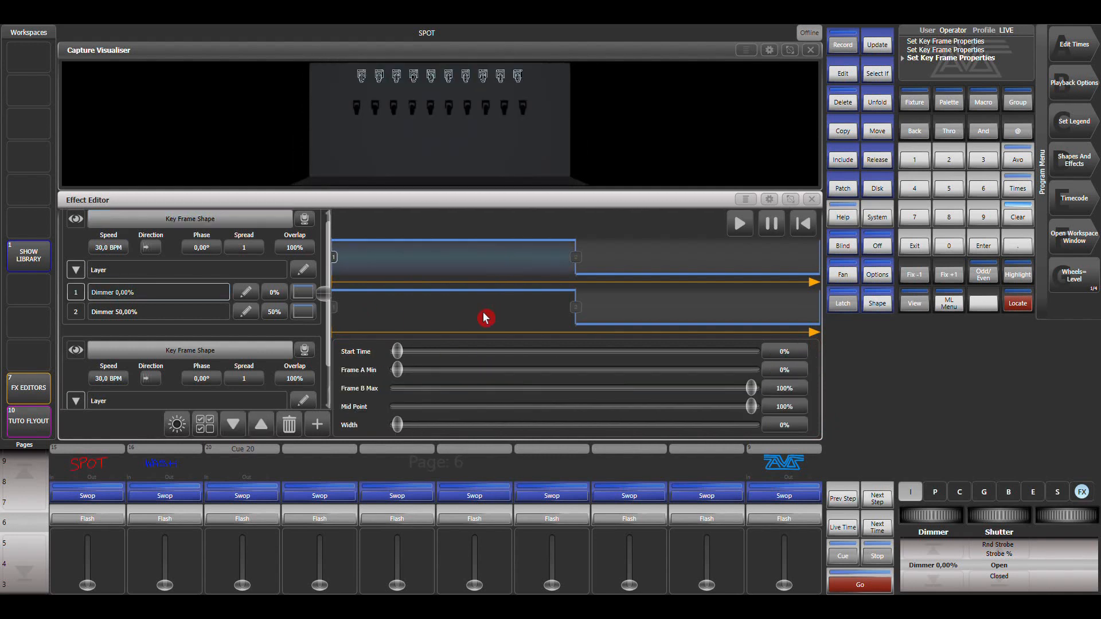
pyautogui.moveTo(404, 425); pyautogui.dragTo(597, 425)
pyautogui.moveTo(752, 407); pyautogui.dragTo(687, 425)
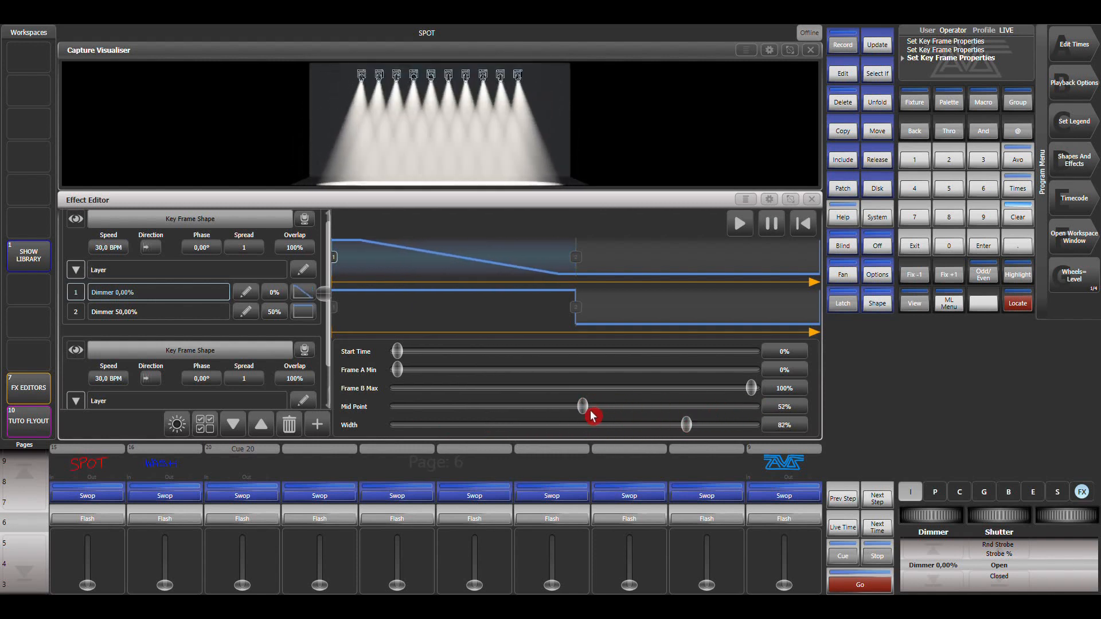
pyautogui.moveTo(597, 408); pyautogui.dragTo(614, 405)
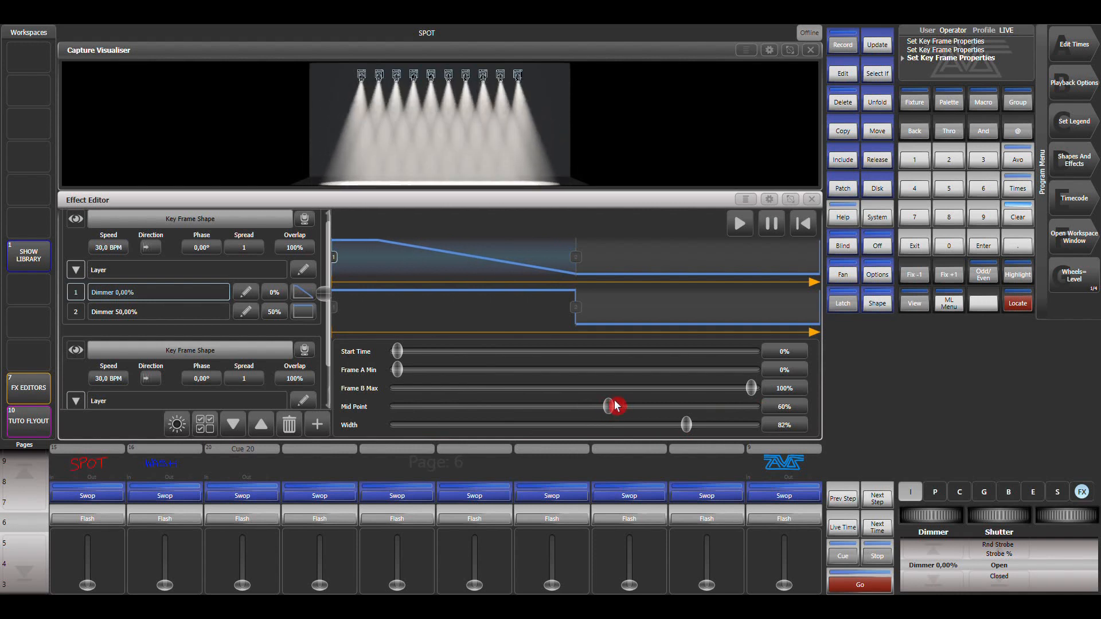
# Move the second dimmer frame's start time to about 79% and set the first frame's mid point to 81% and width to 41%
pyautogui.moveTo(580, 258); pyautogui.dragTo(769, 260)
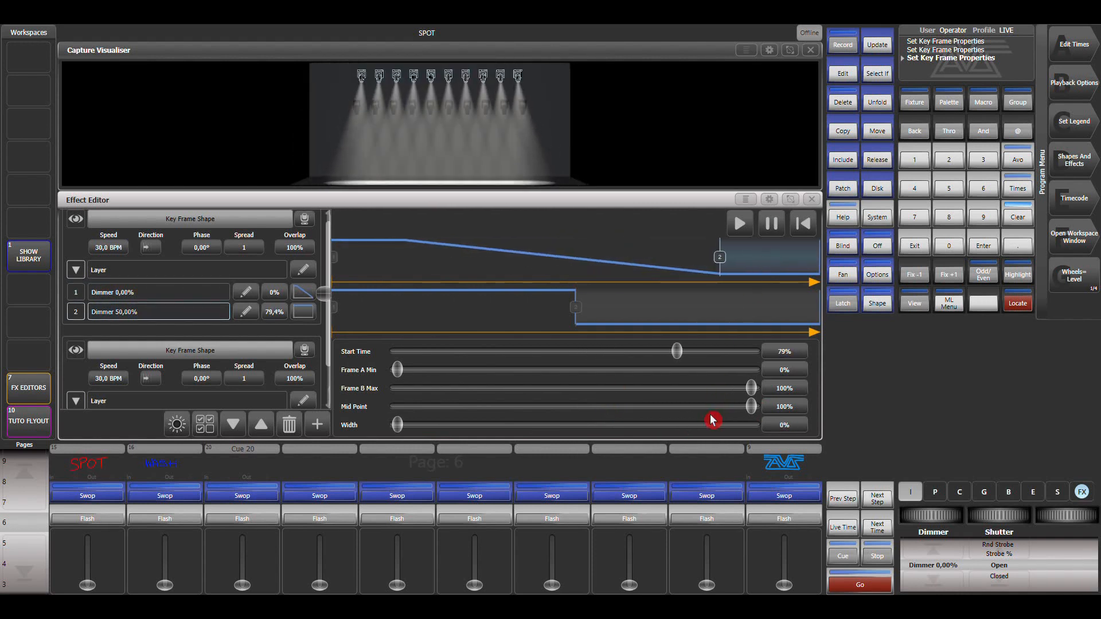
pyautogui.moveTo(399, 425); pyautogui.dragTo(373, 418)
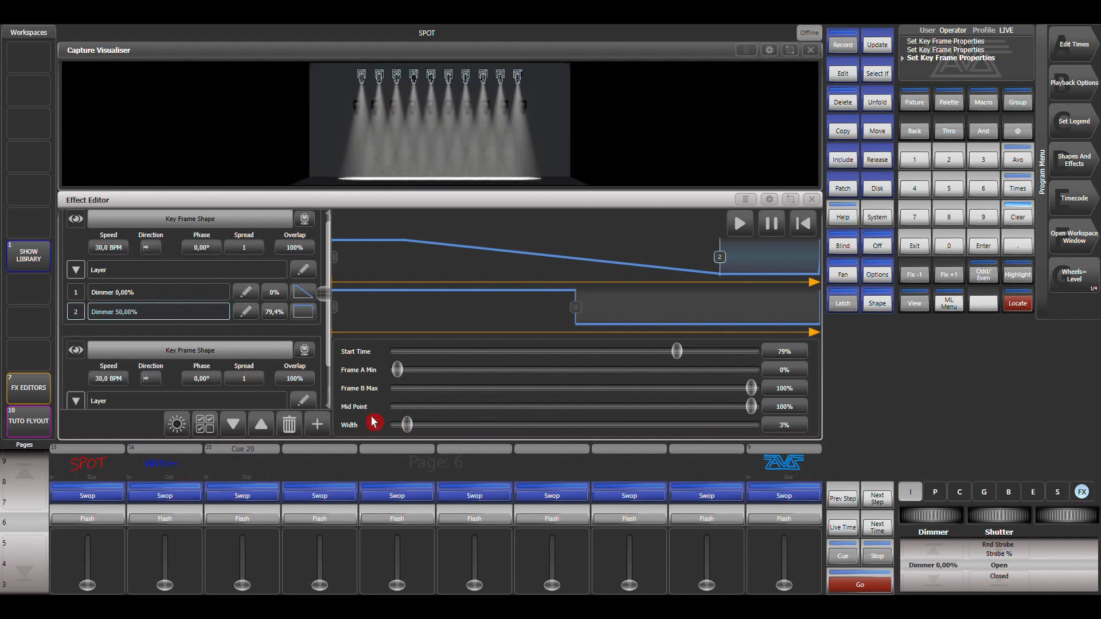
pyautogui.click(449, 259)
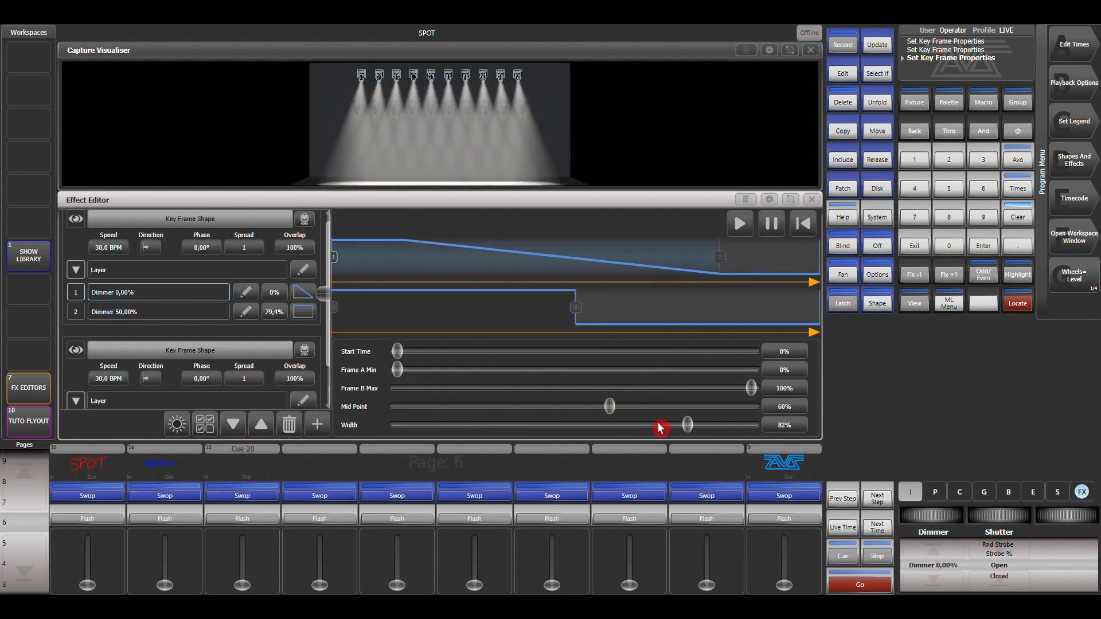
pyautogui.moveTo(689, 425); pyautogui.dragTo(503, 425)
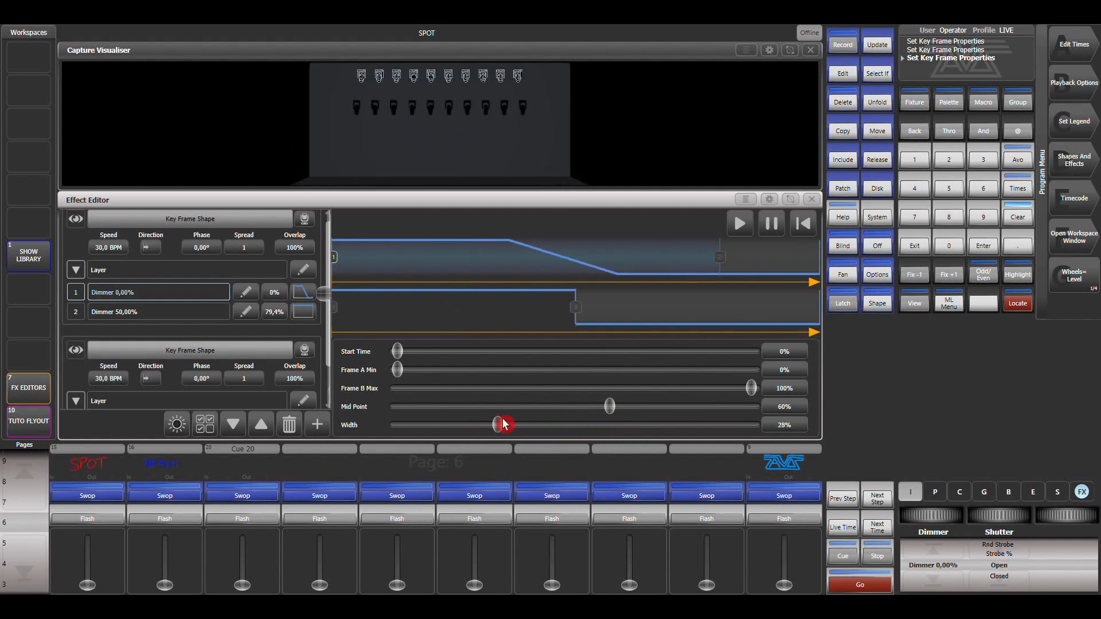
pyautogui.moveTo(611, 407); pyautogui.dragTo(685, 403)
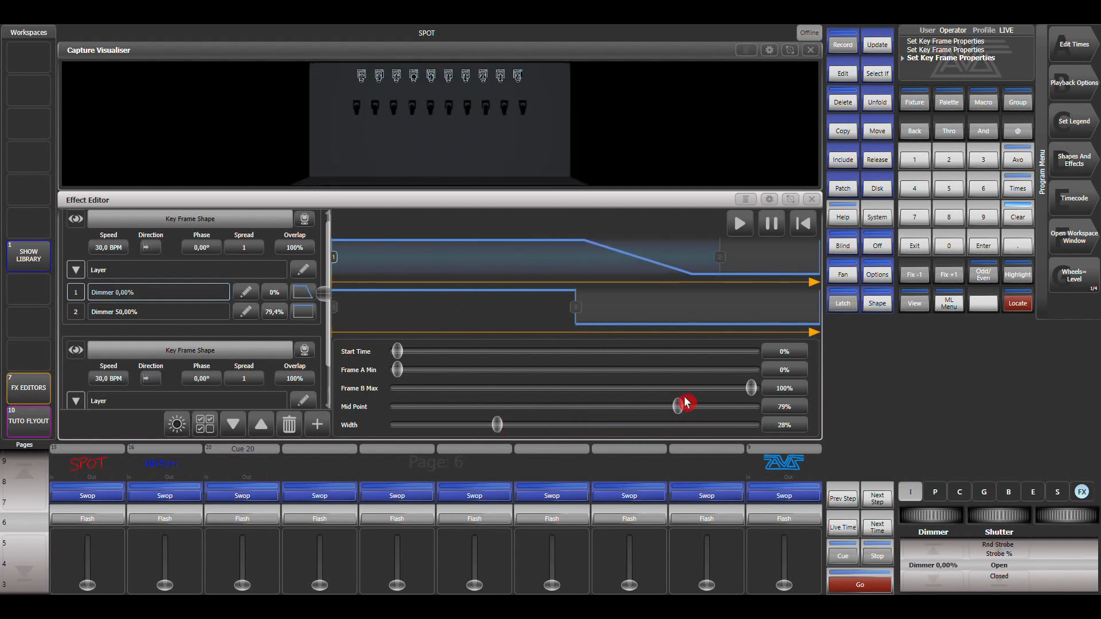
pyautogui.moveTo(503, 427); pyautogui.dragTo(475, 425)
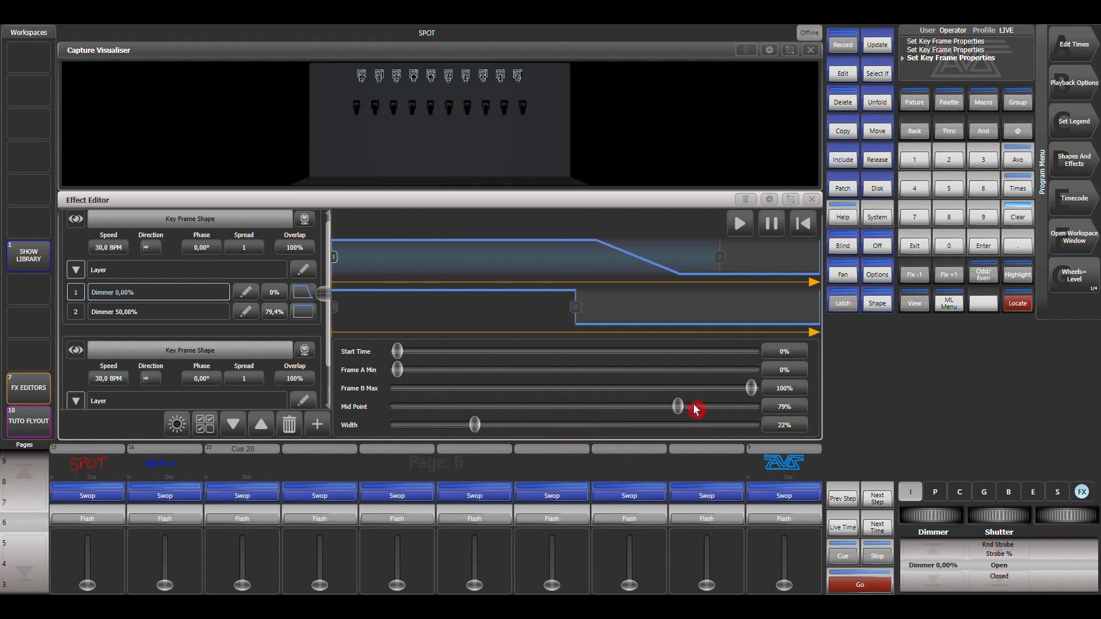
pyautogui.moveTo(695, 409); pyautogui.dragTo(727, 407)
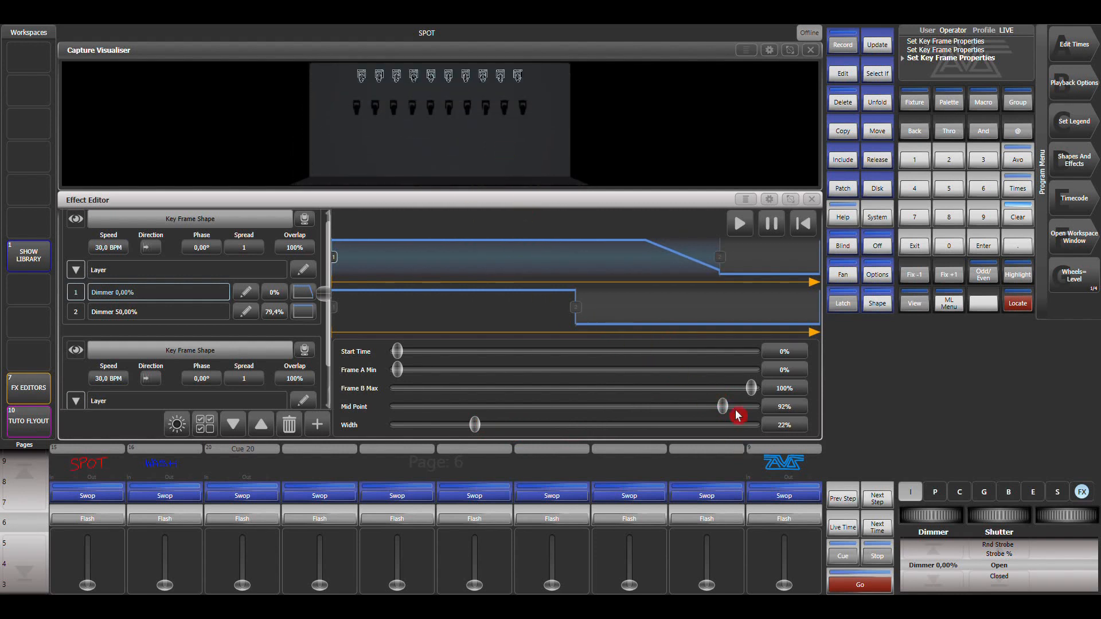
pyautogui.moveTo(733, 409); pyautogui.dragTo(679, 409)
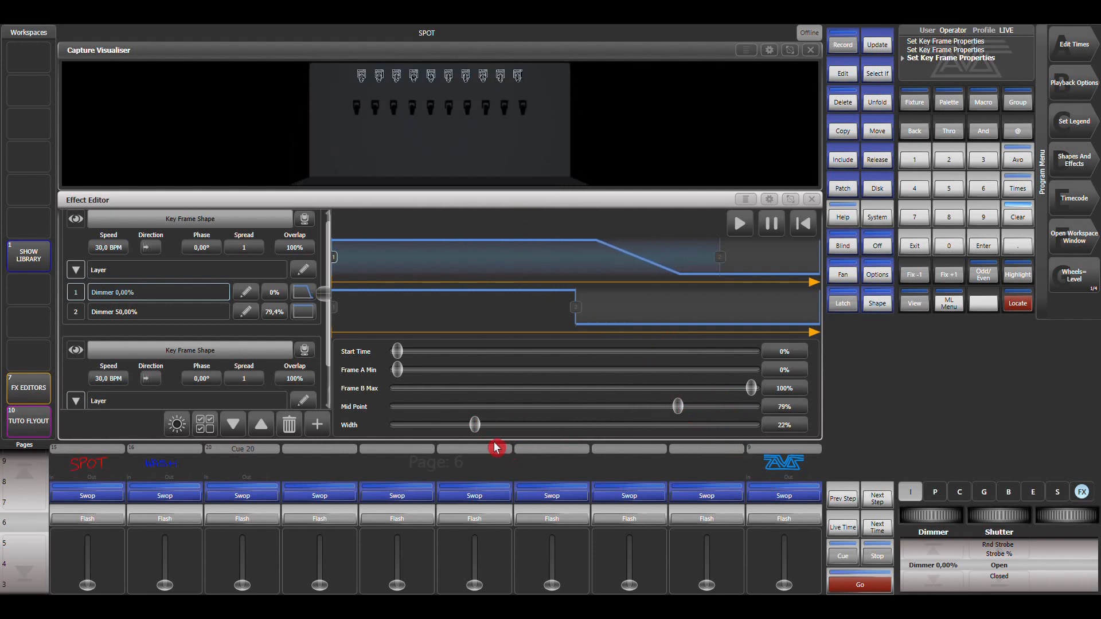
pyautogui.moveTo(484, 429); pyautogui.dragTo(546, 427)
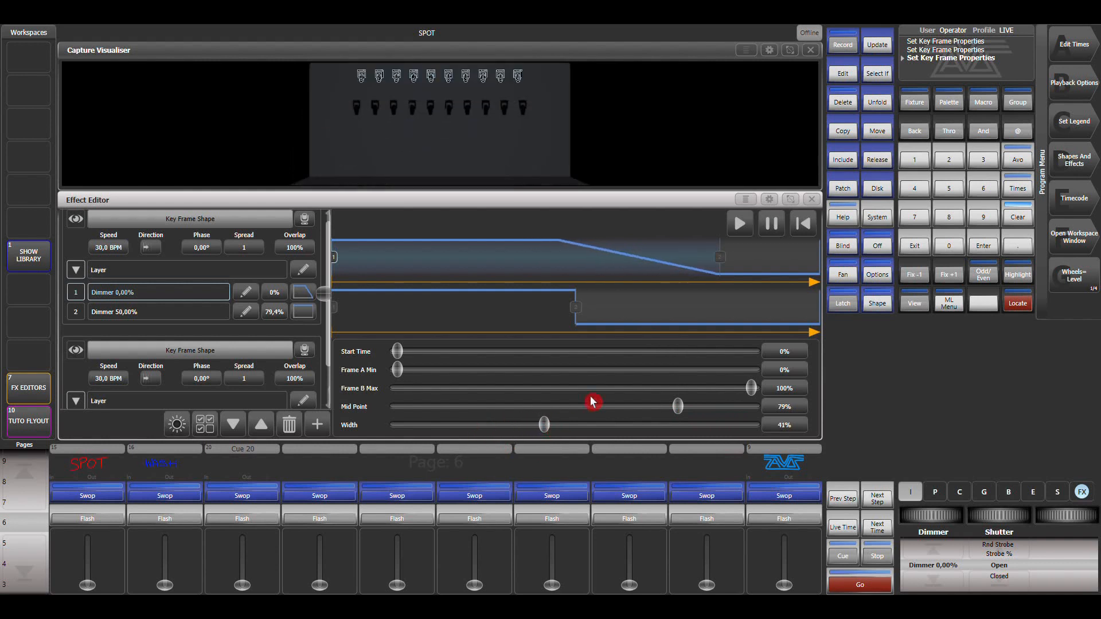
pyautogui.moveTo(681, 408)
pyautogui.mouseDown()
pyautogui.moveTo(664, 407)
pyautogui.moveTo(692, 413)
pyautogui.mouseUp()
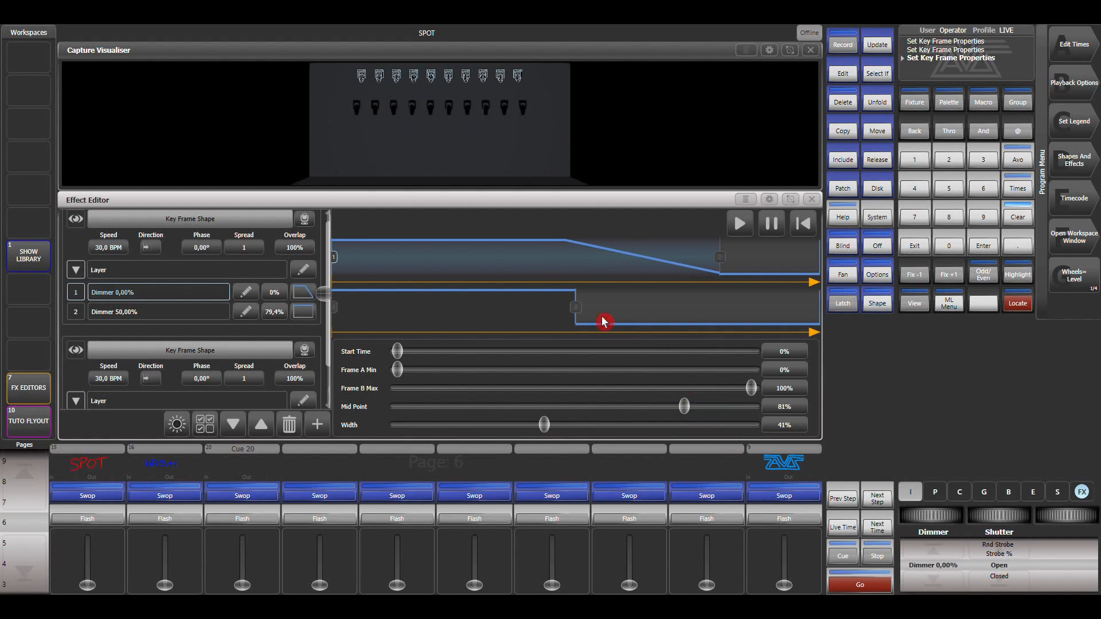
# Adjust the second position frame on the timeline, leaving its start time at about 48%
pyautogui.click(579, 313)
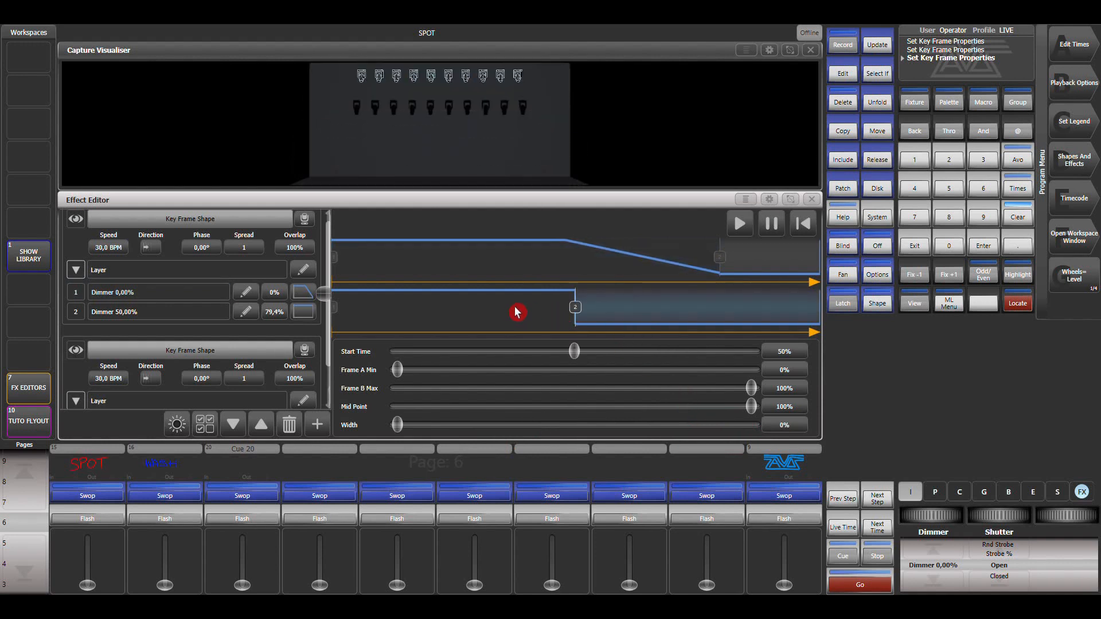
pyautogui.moveTo(516, 312); pyautogui.dragTo(726, 311)
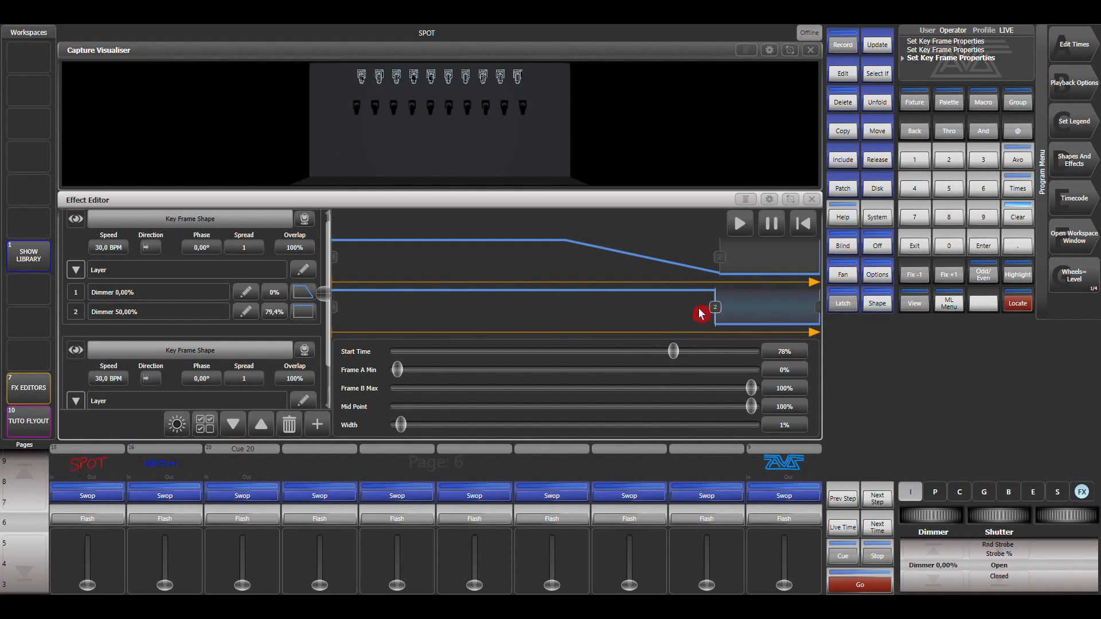
pyautogui.moveTo(710, 314); pyautogui.dragTo(535, 322)
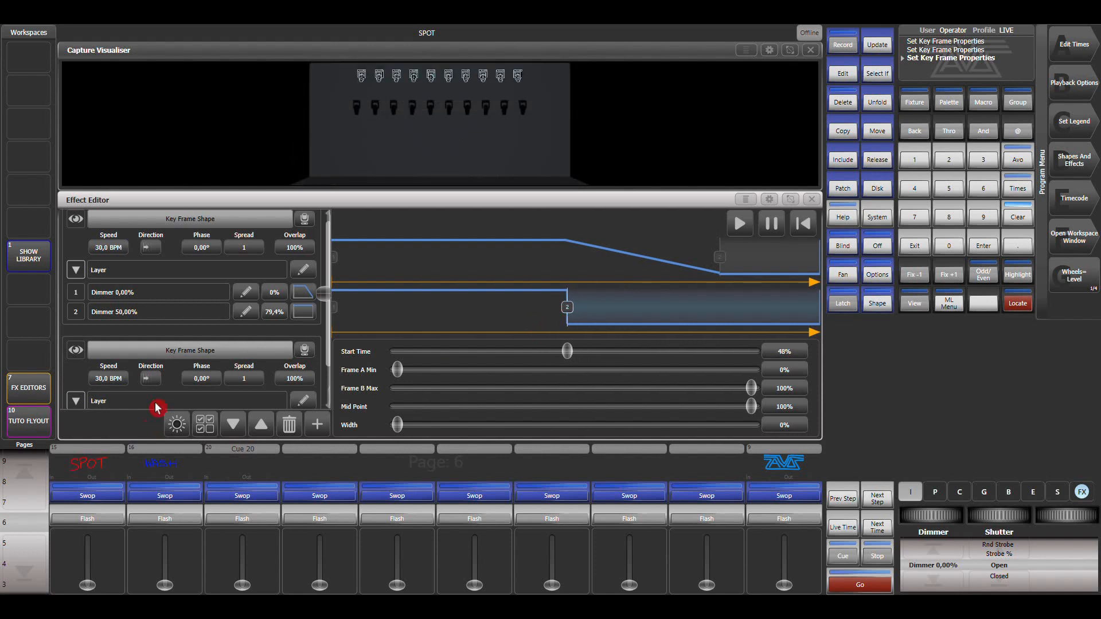
# Set the fixture overlap of both the dimmer and the position key frame shapes to 80%
pyautogui.click(304, 253)
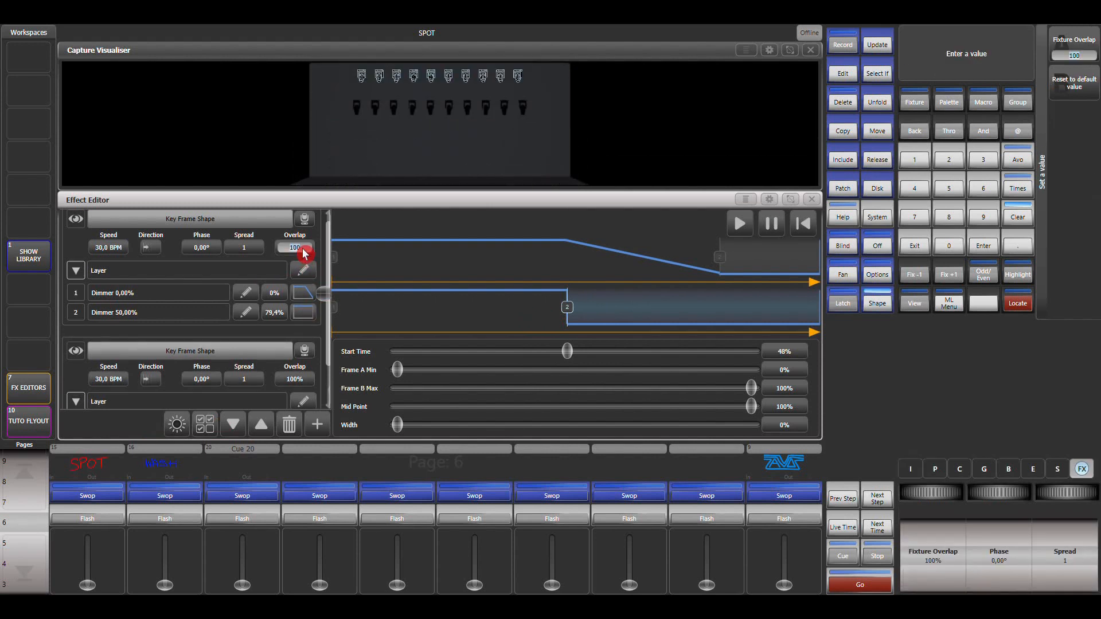
pyautogui.write('80')
pyautogui.press('Return')
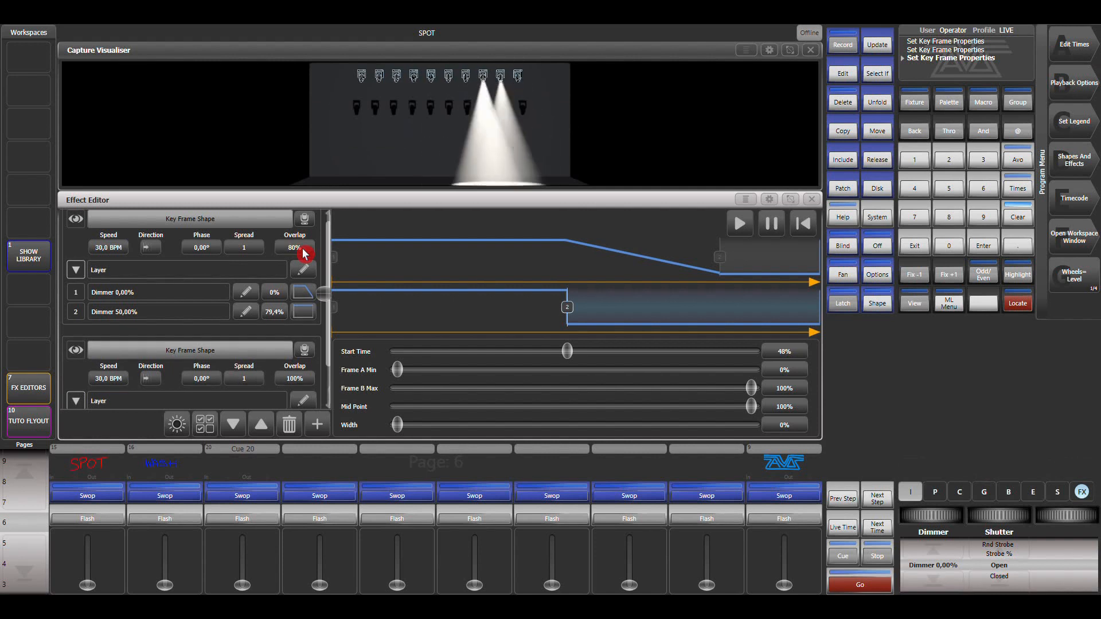
pyautogui.click(305, 380)
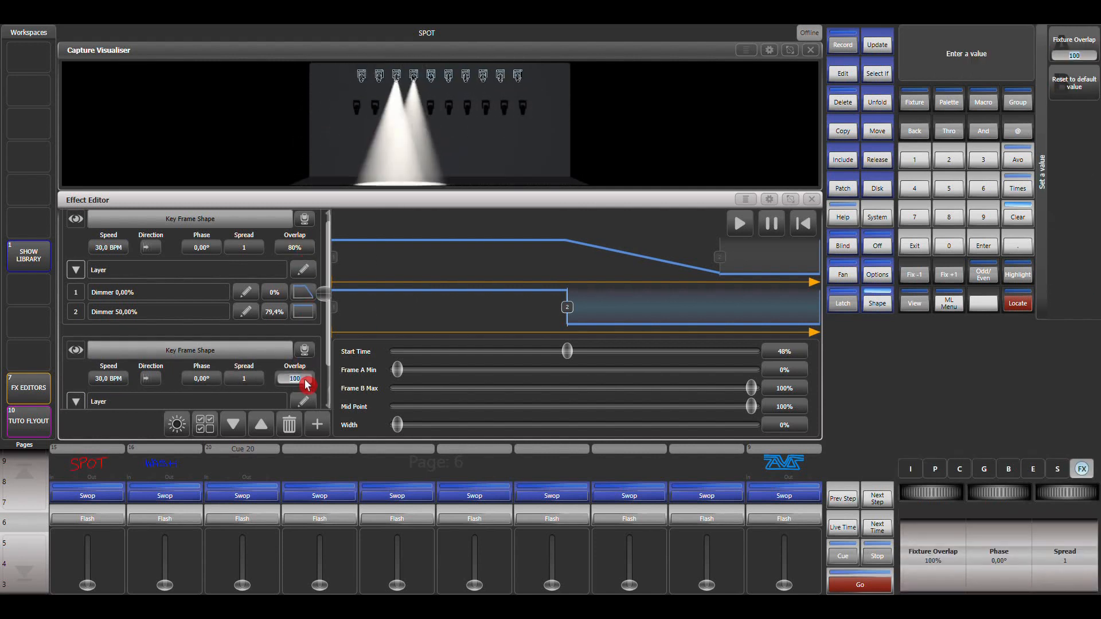
pyautogui.write('80')
pyautogui.press('Return')
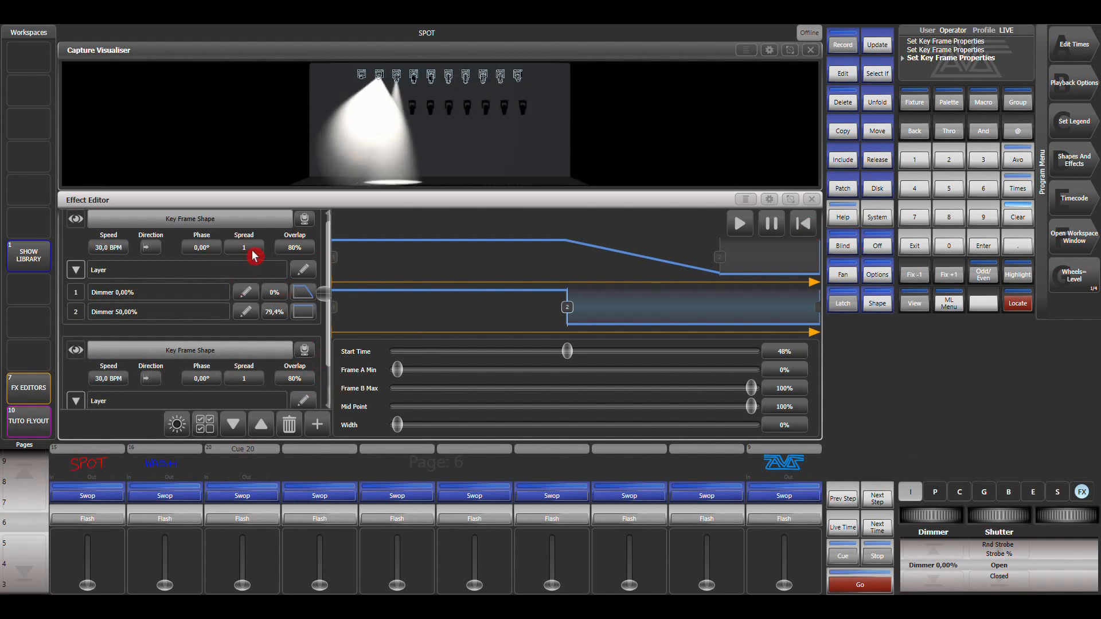
# Change the direction of both key frame shapes to two-way and set their spread to 2
pyautogui.click(151, 251)
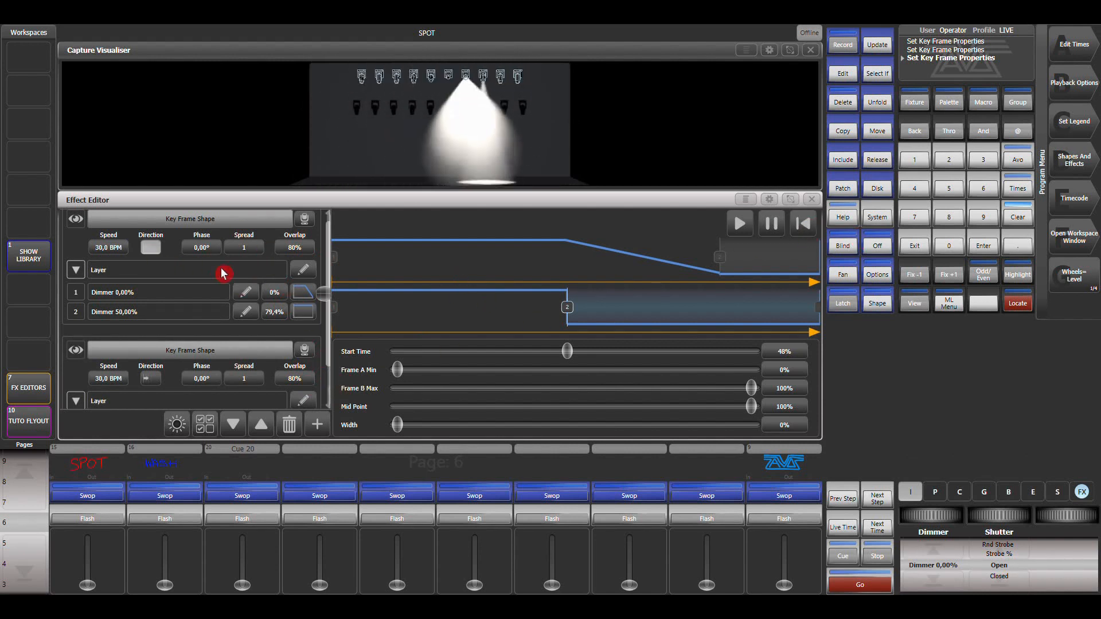
pyautogui.click(156, 379)
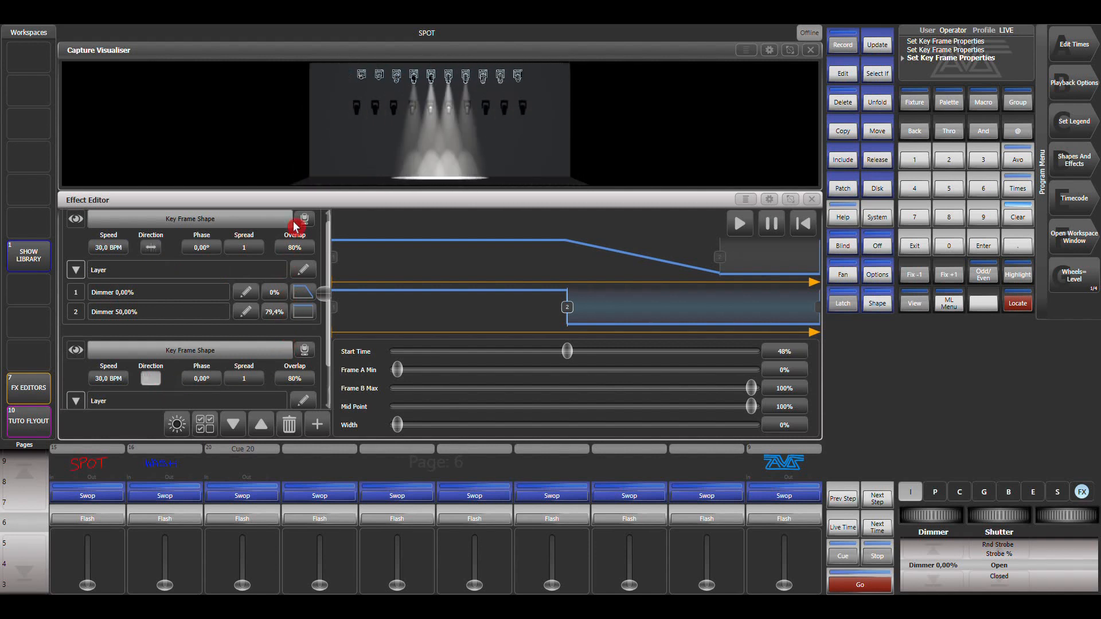
pyautogui.click(246, 249)
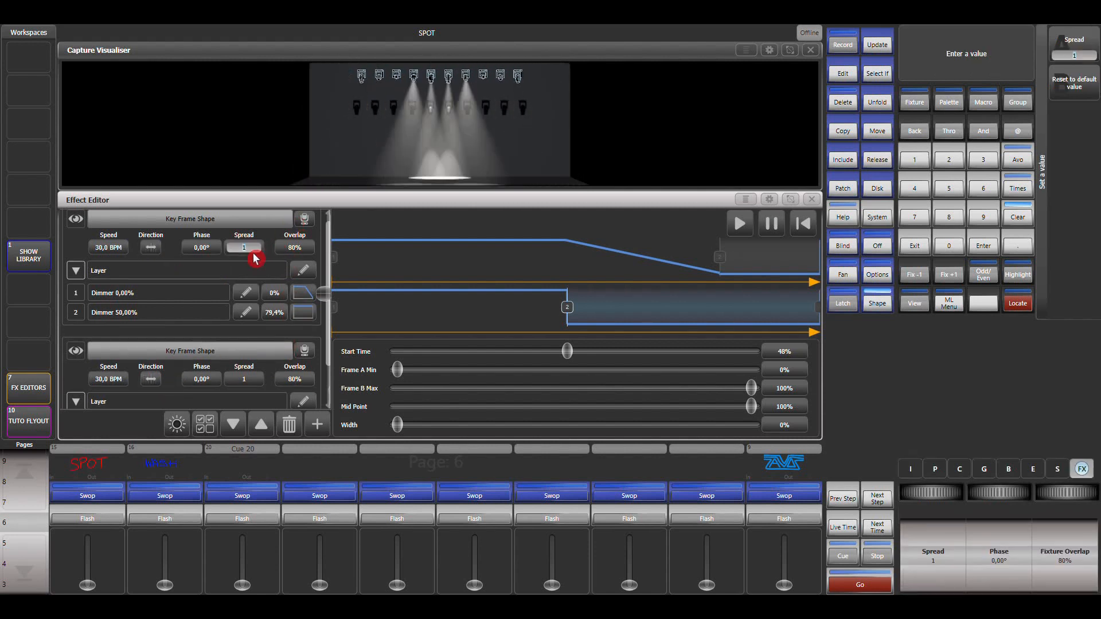
pyautogui.click(243, 377)
pyautogui.click(243, 377)
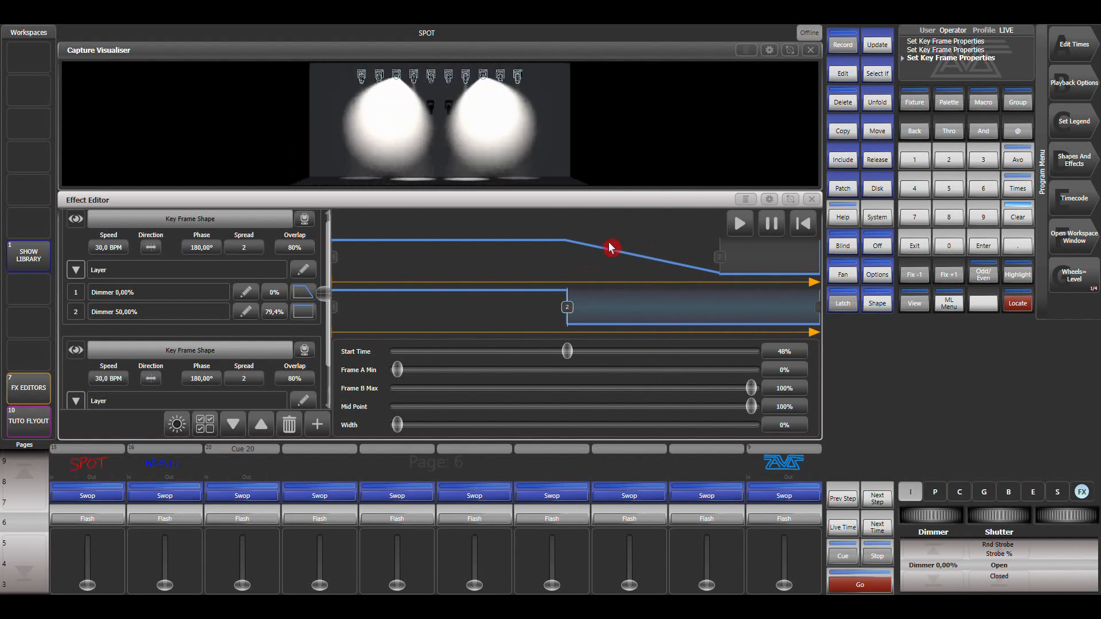
# Record the combined shapes as a cue on the empty playback next to Cue 20, and clear the programmer
pyautogui.click(842, 45)
pyautogui.click(329, 496)
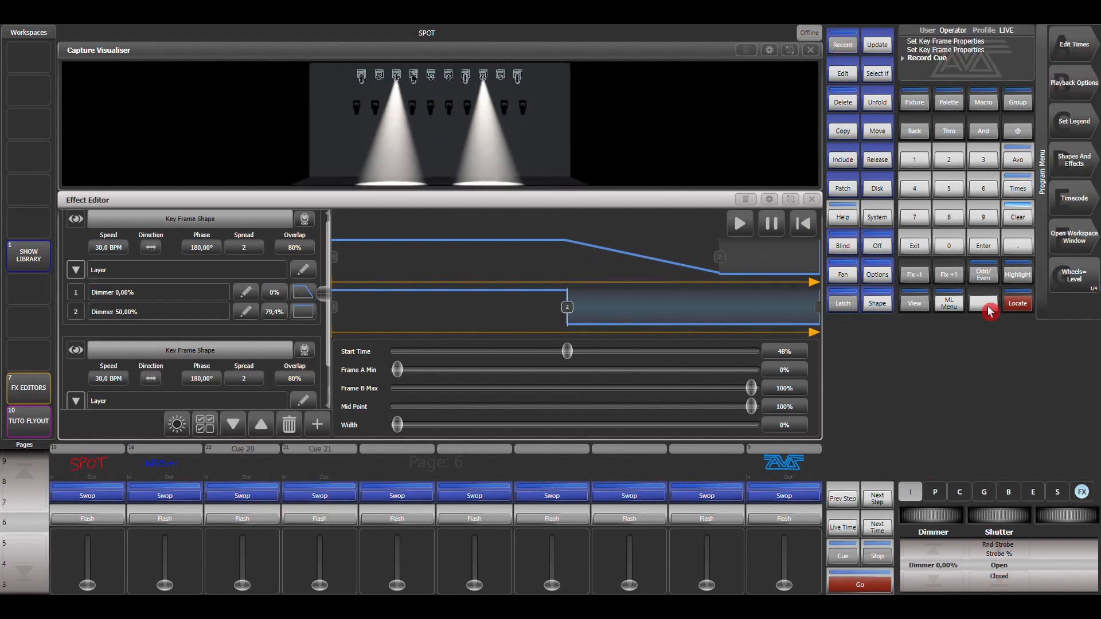
pyautogui.click(1018, 218)
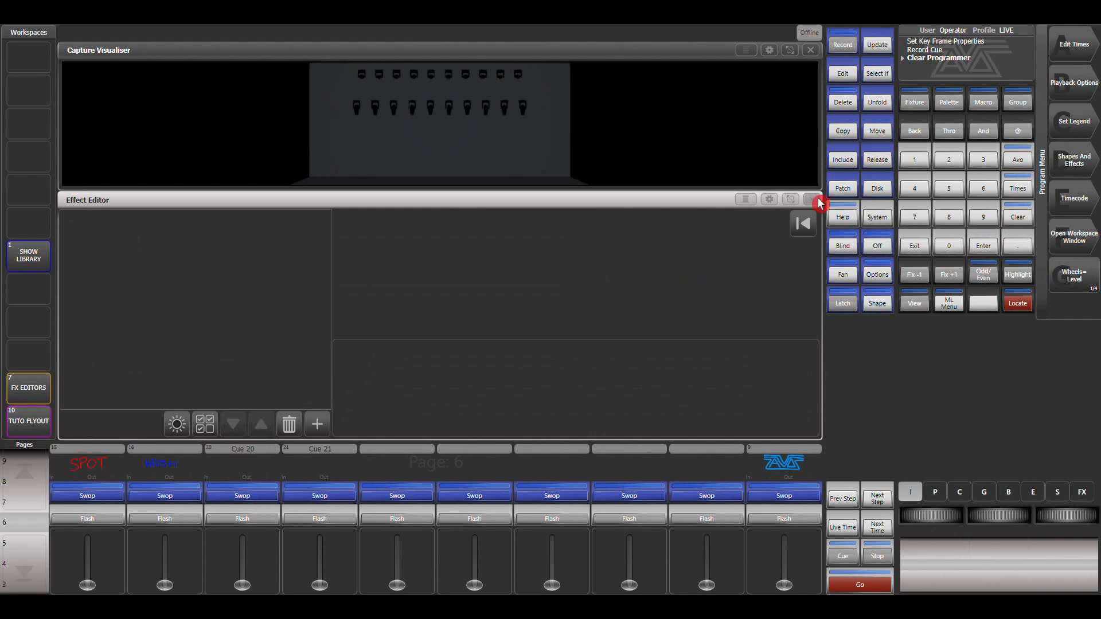
# Close the Effect Editor, and locate the SPOT group before clearing it from the programmer
pyautogui.click(811, 199)
pyautogui.click(772, 330)
pyautogui.click(1018, 304)
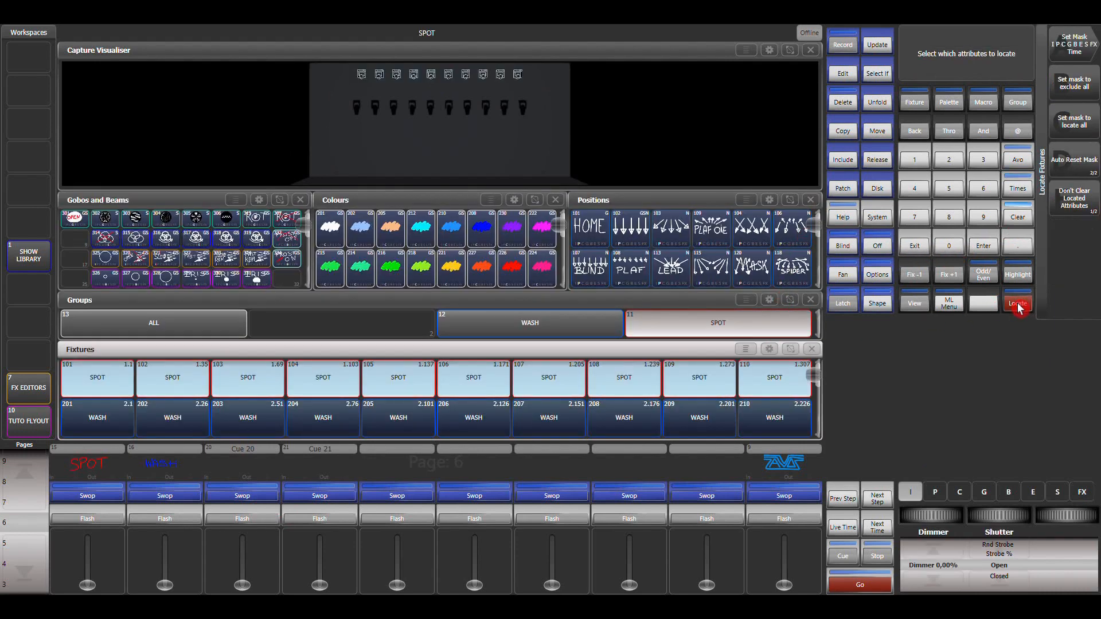
pyautogui.click(1018, 218)
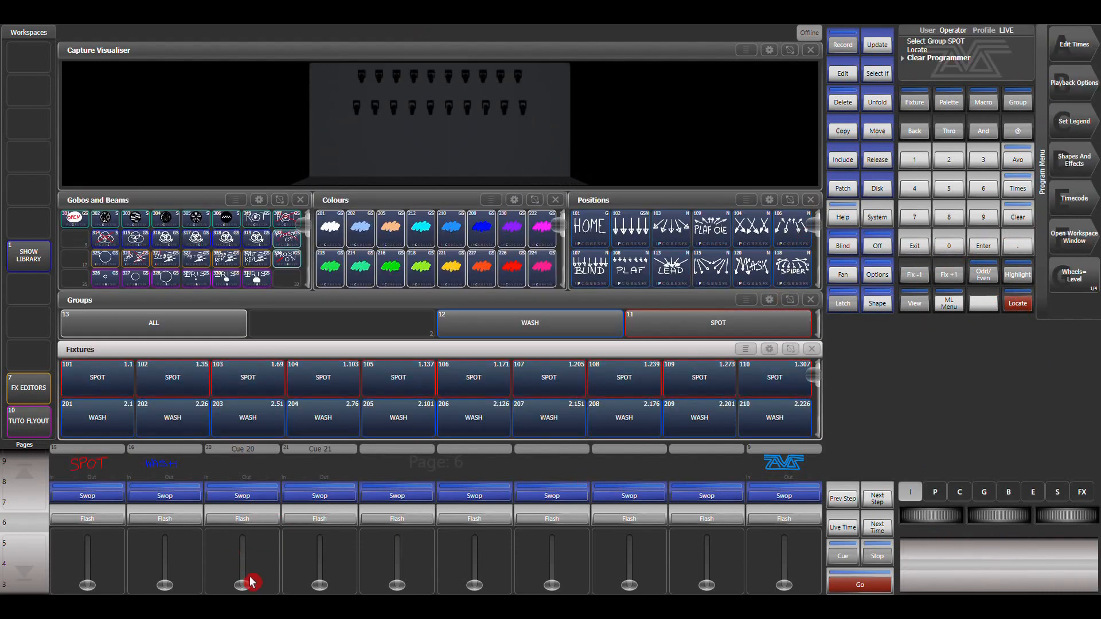
# Play back Cue 20 and Cue 21 one after the other at full level, lowering each fader again
pyautogui.moveTo(247, 584); pyautogui.dragTo(258, 516)
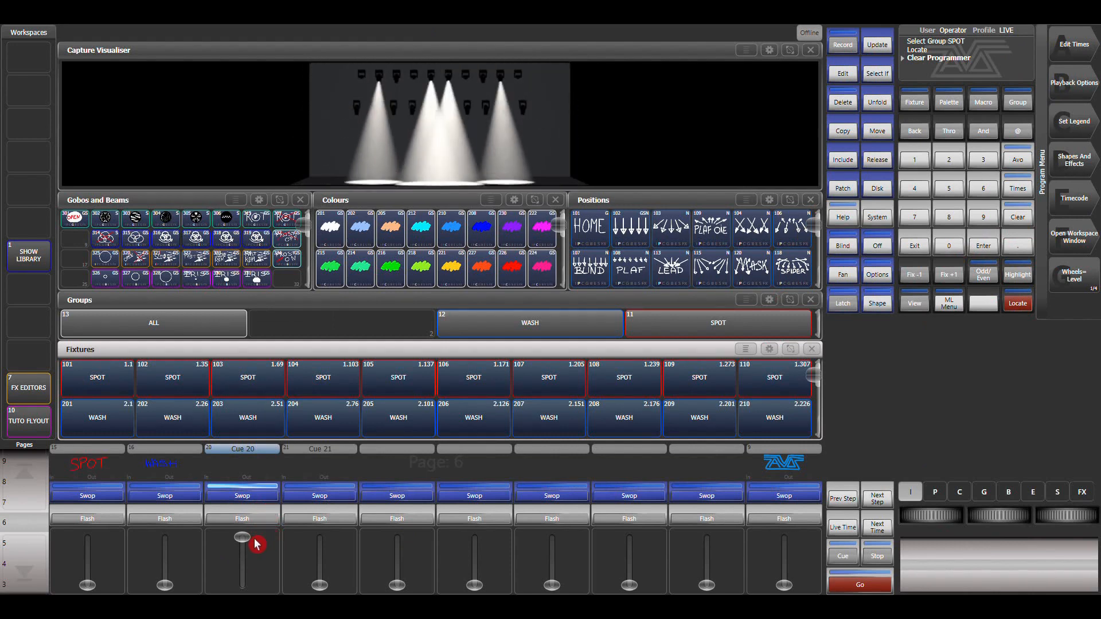
pyautogui.moveTo(242, 537); pyautogui.dragTo(246, 584)
pyautogui.moveTo(319, 584); pyautogui.dragTo(327, 501)
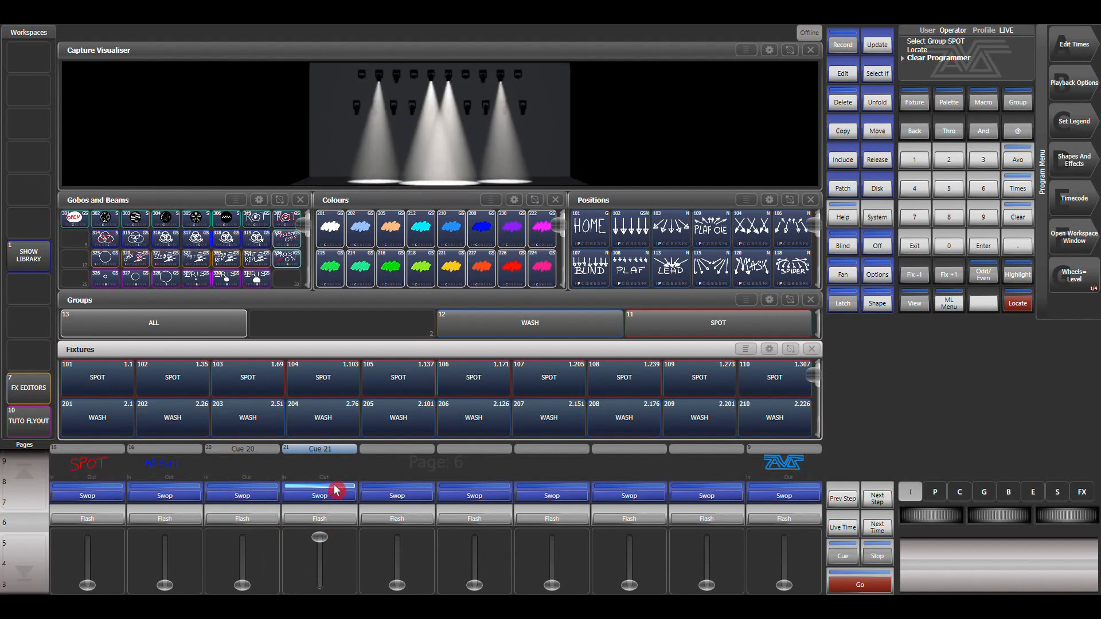
pyautogui.moveTo(325, 546); pyautogui.dragTo(320, 584)
# Bring the SPOT playback up to full
pyautogui.moveTo(97, 590); pyautogui.dragTo(110, 491)
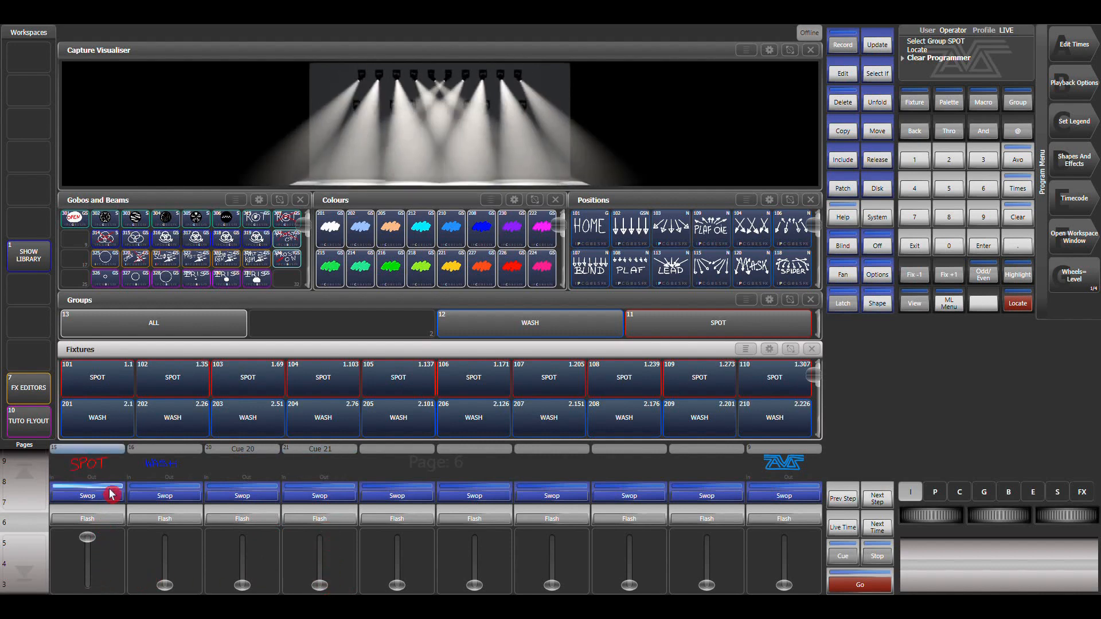